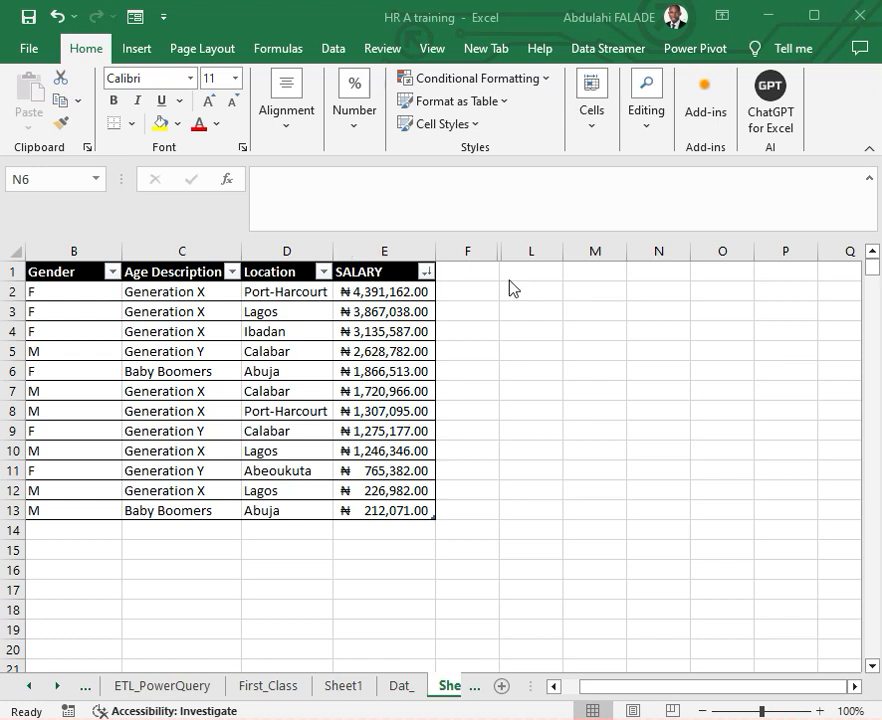
- Unhide the hidden columns between F and L
left_click_drag(476, 252, 513, 249)
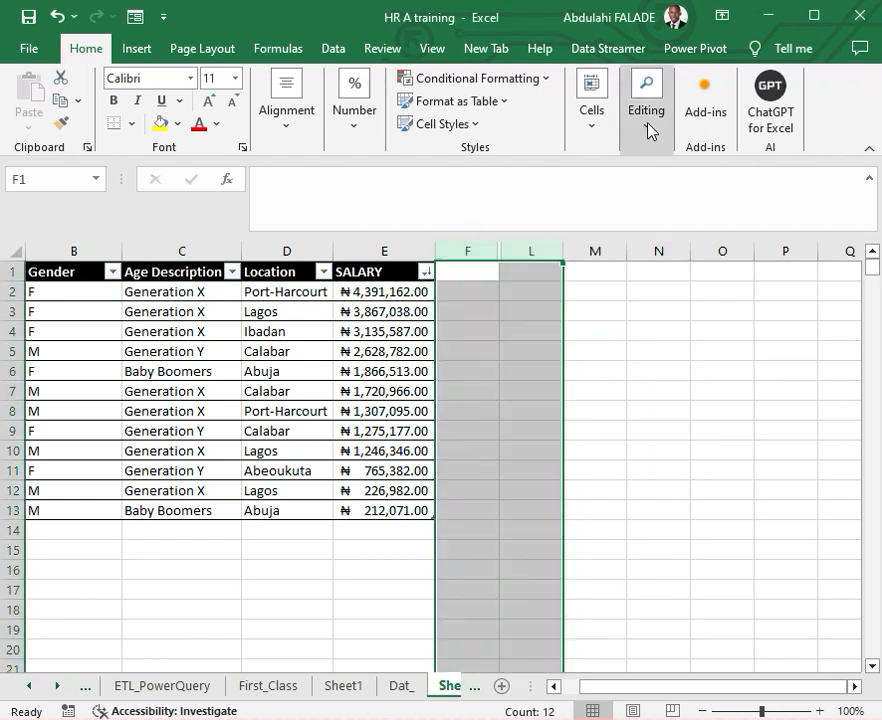
left_click(599, 136)
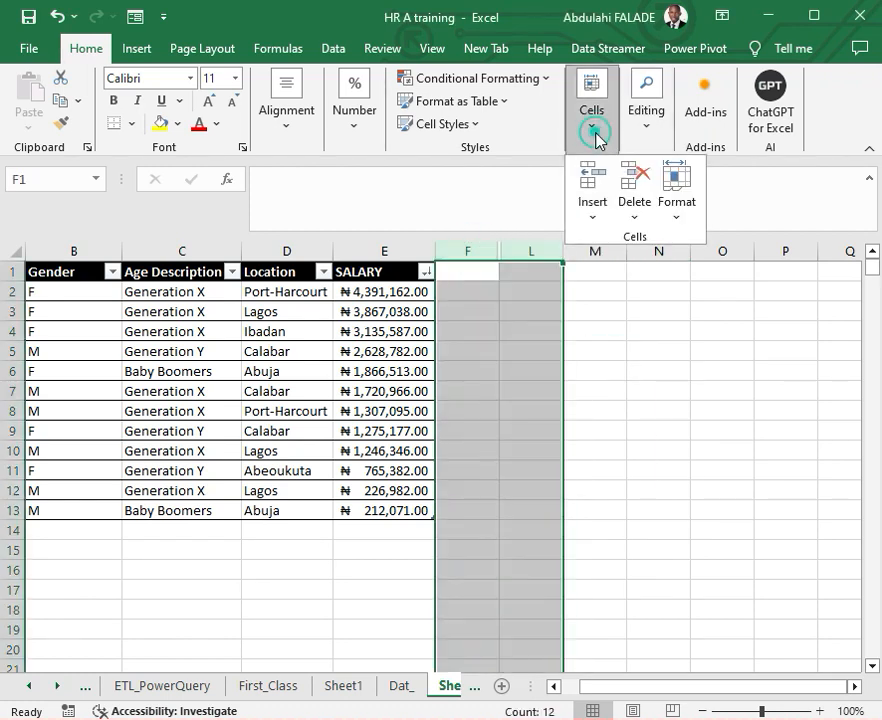
left_click(680, 222)
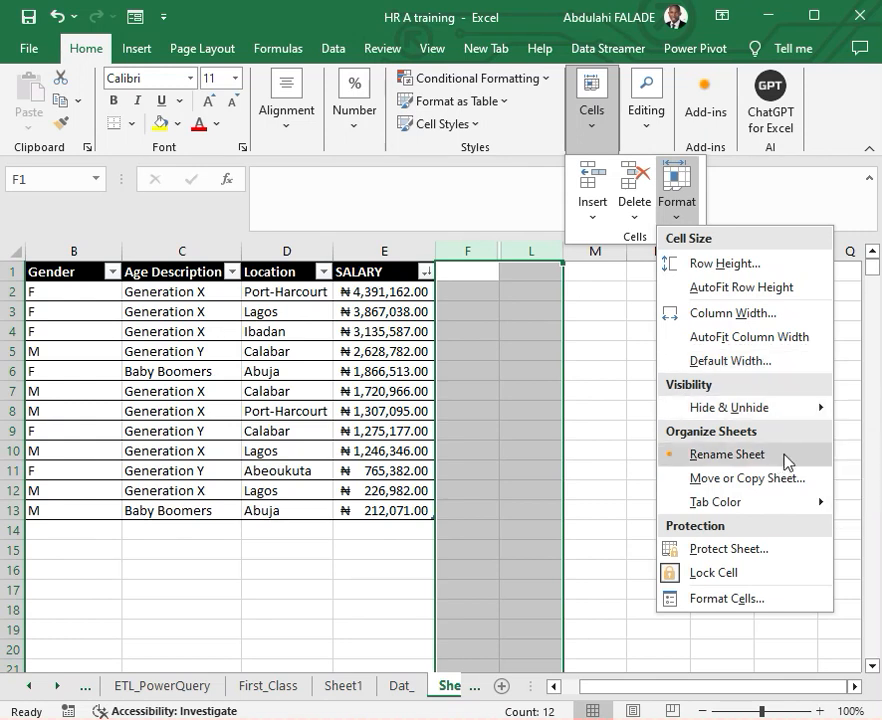
mouse_move(783, 412)
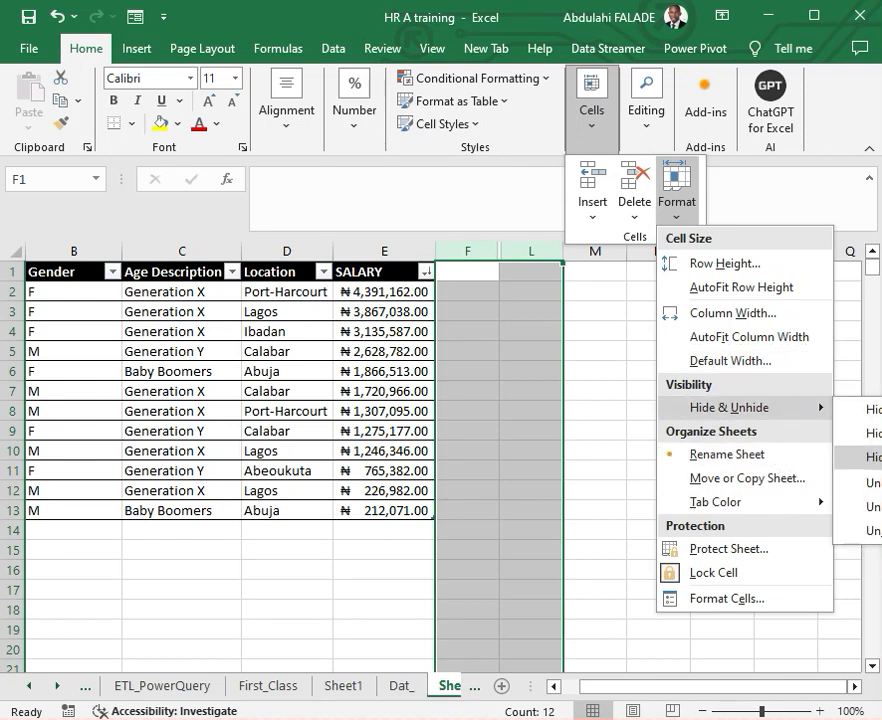
left_click(857, 507)
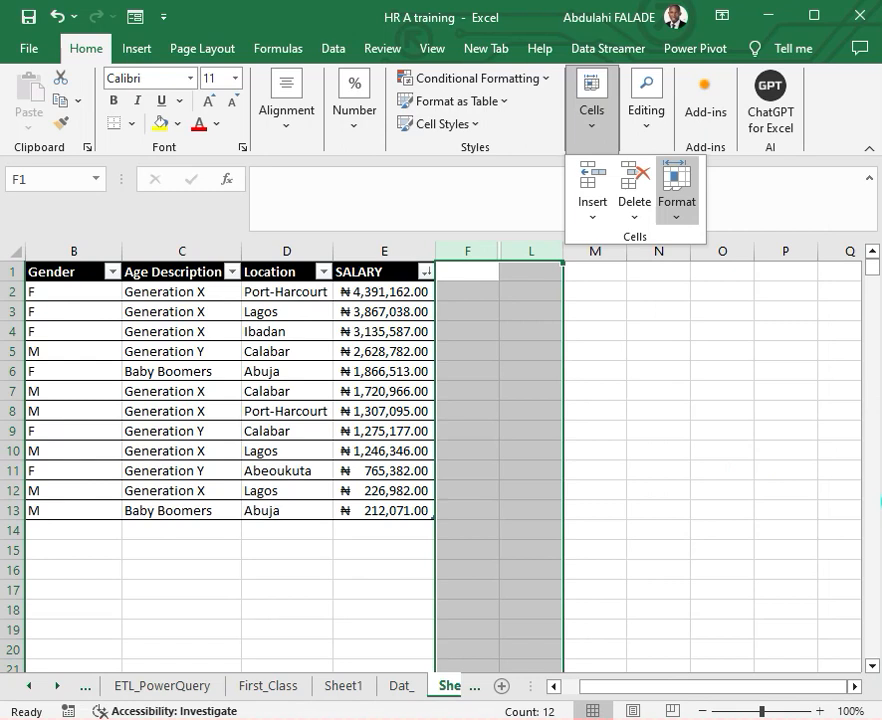
left_click(855, 686)
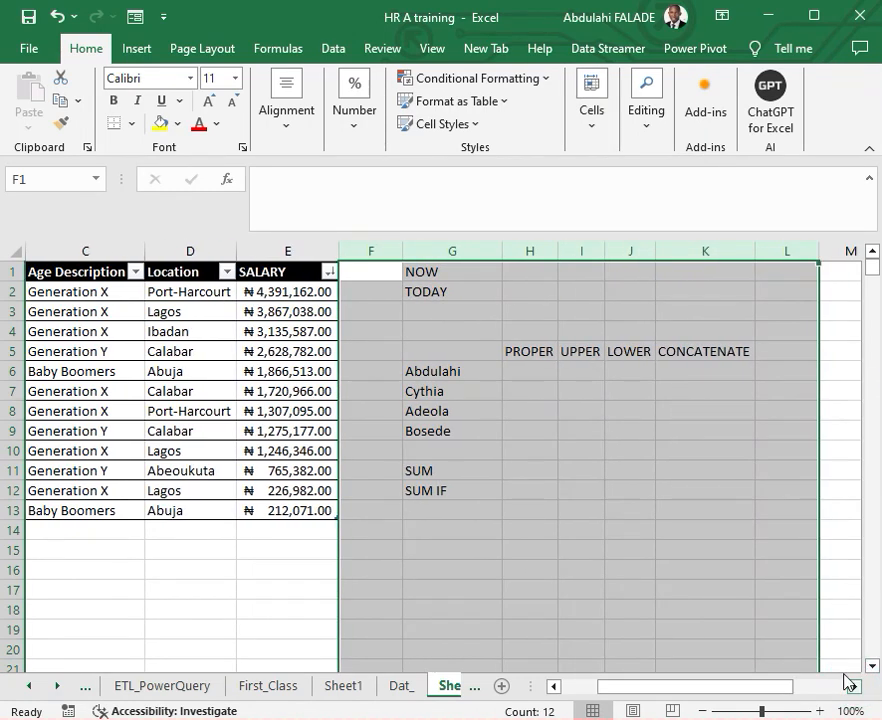
- Enter the NOW function in H1 beside its label and autofit the width of column H
left_click(512, 258)
left_click(519, 268)
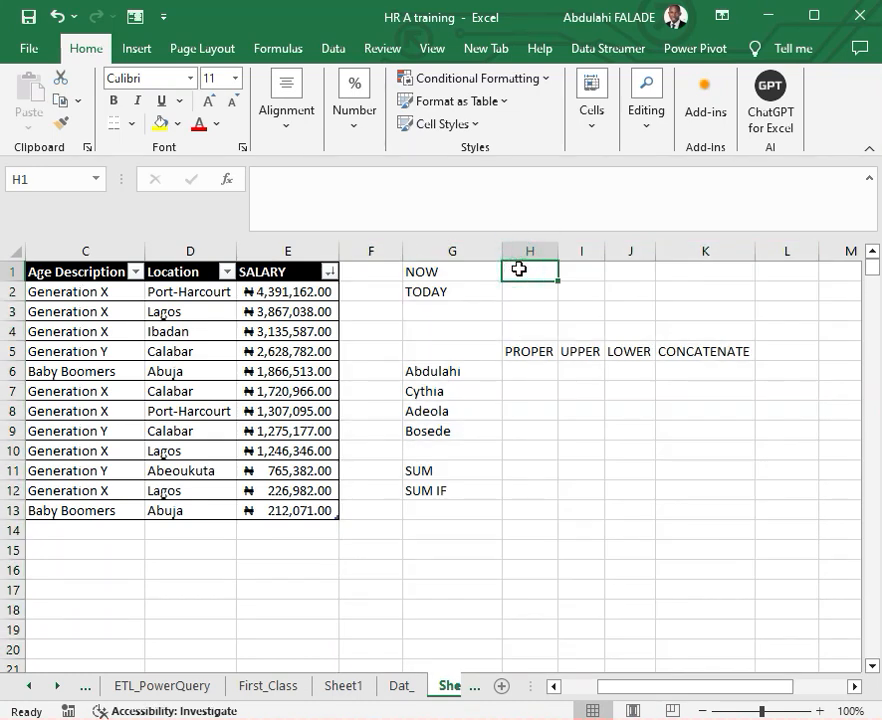
type("=")
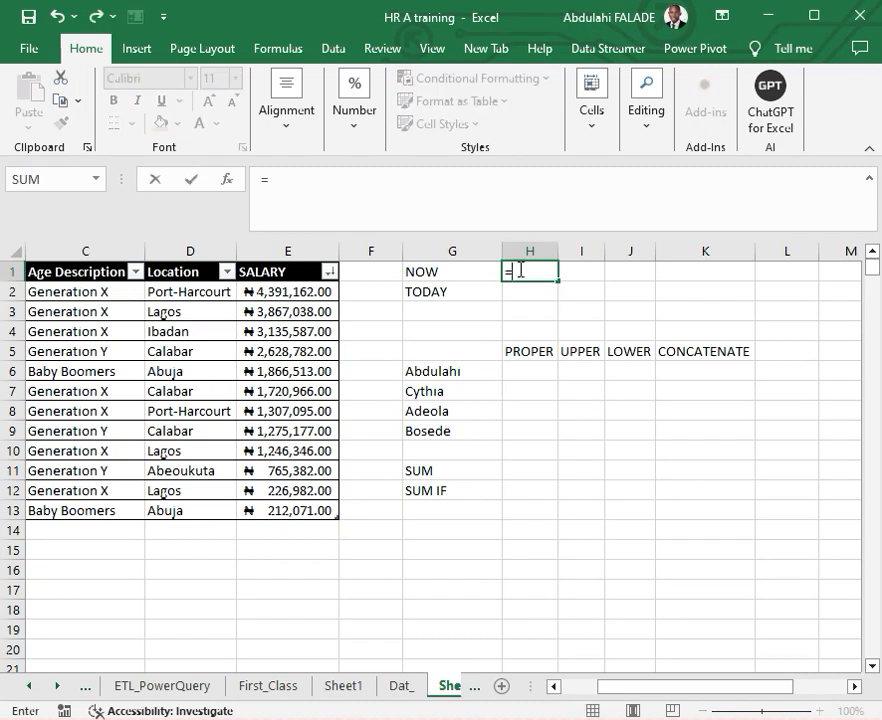
type("n")
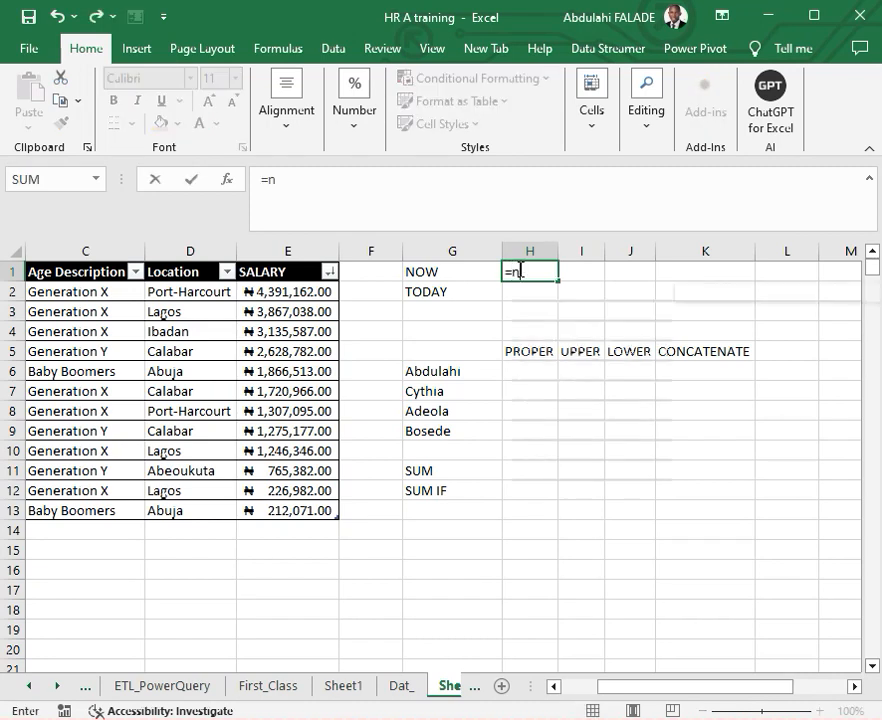
type("ow")
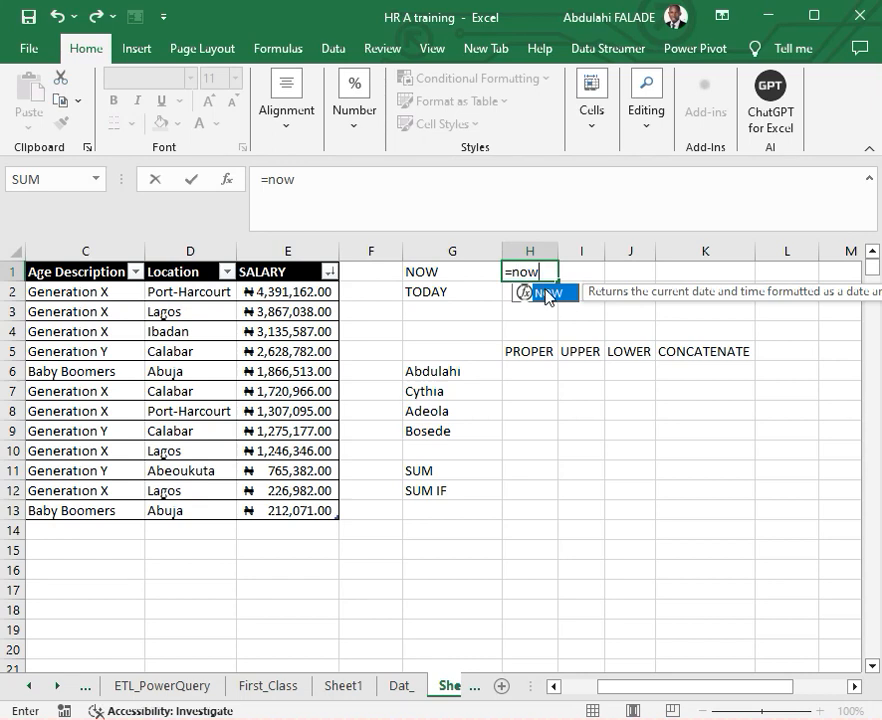
double_click(546, 294)
key("Return")
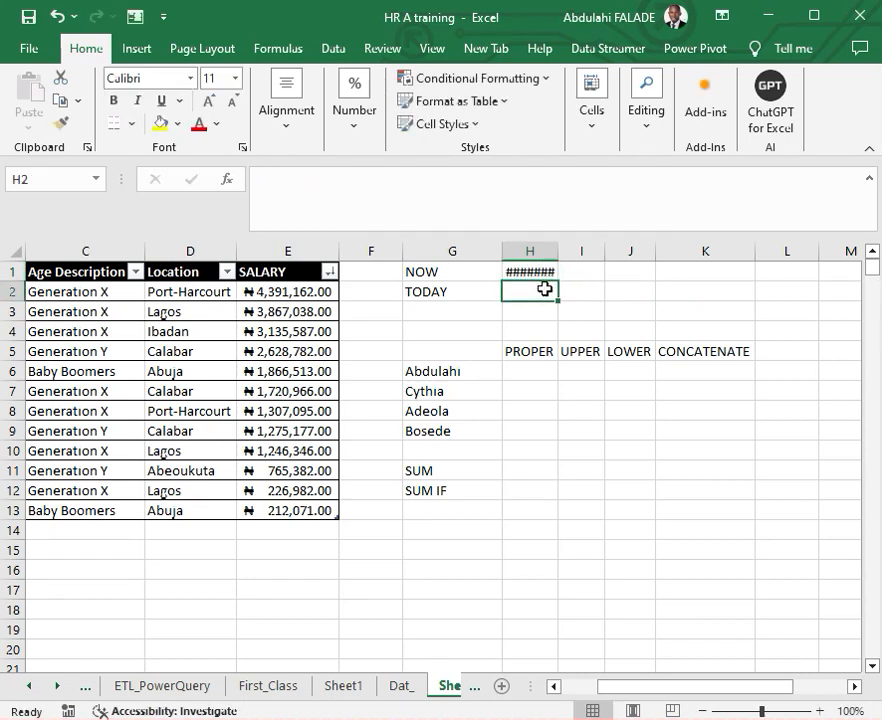
double_click(558, 251)
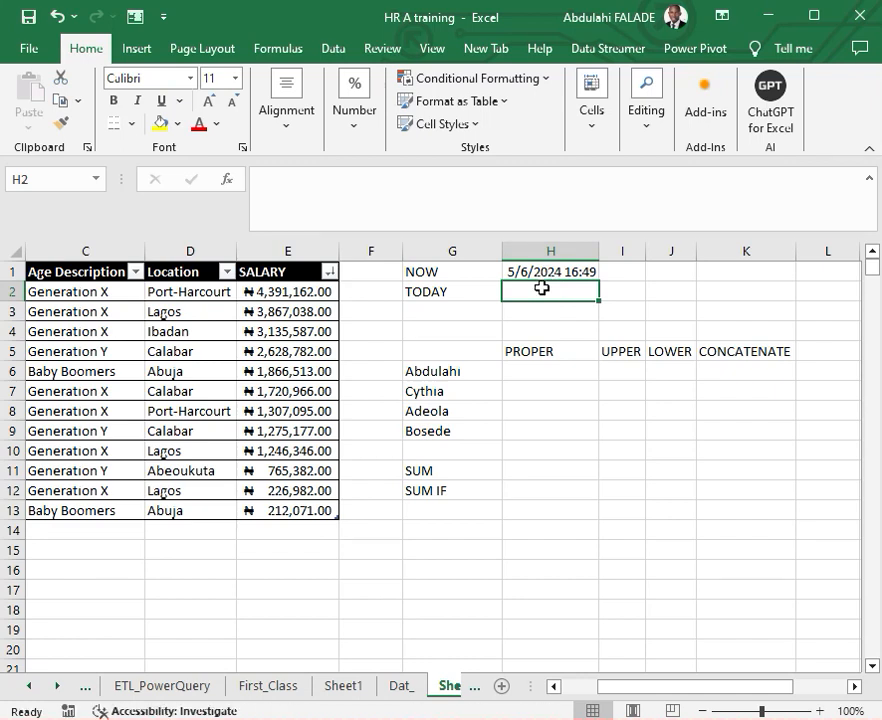
- Enter the TODAY function in H2 beside the TODAY label
type("=today")
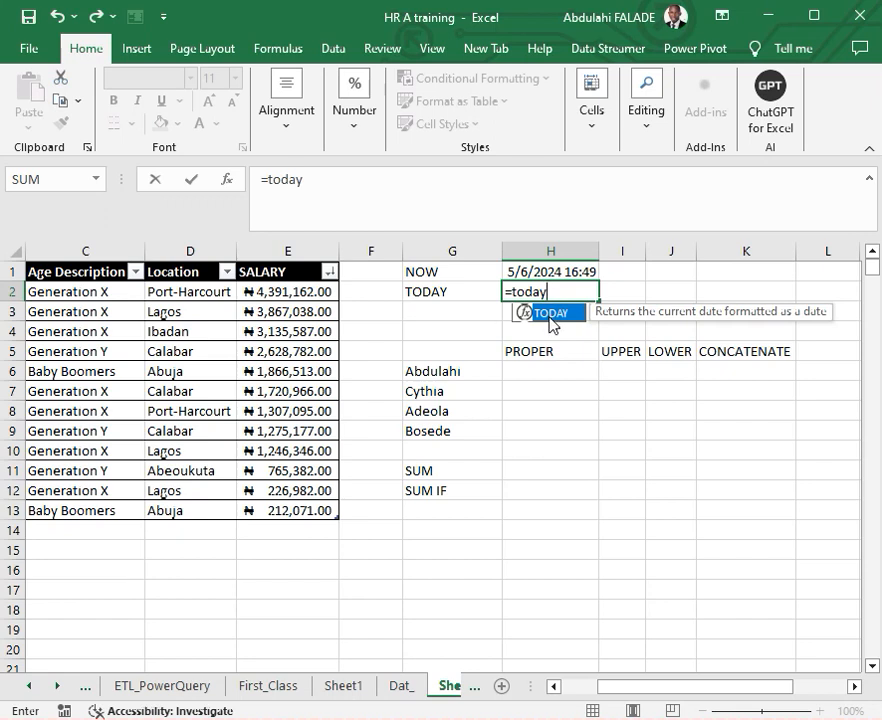
double_click(553, 316)
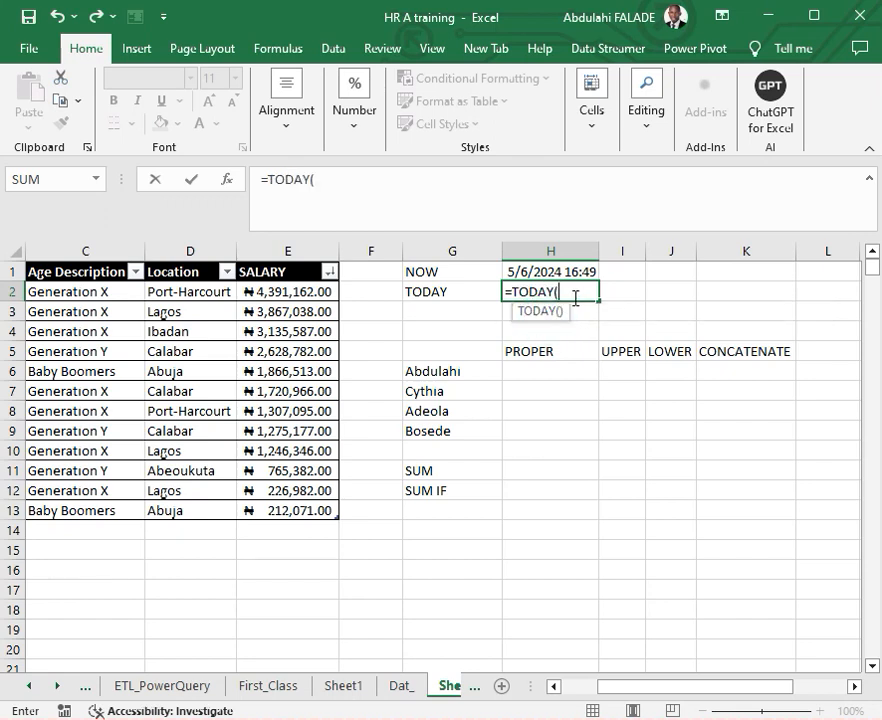
key("Return")
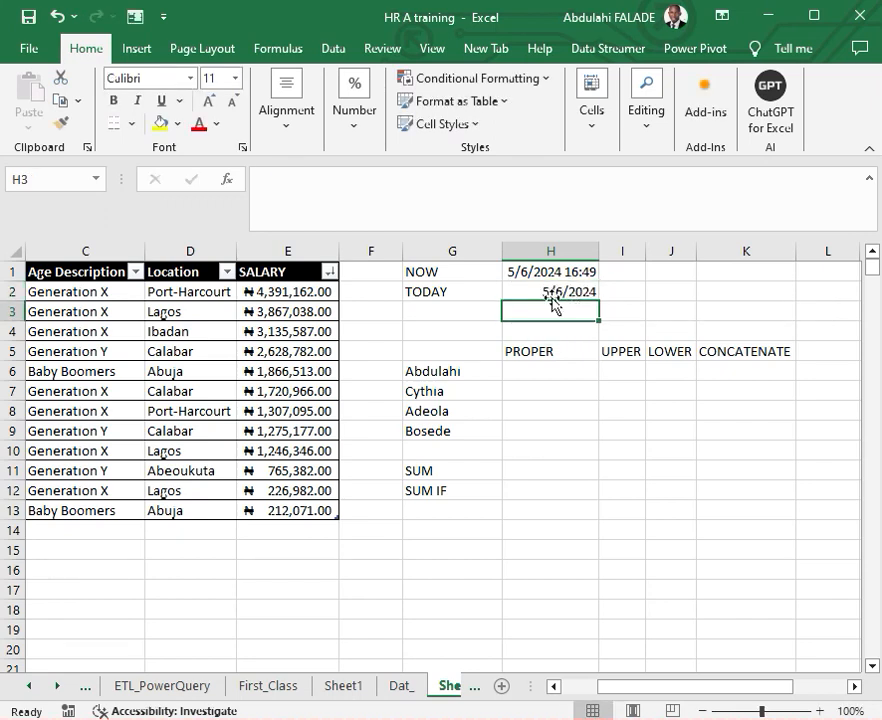
left_click(548, 292)
- Enter the header "Text" in G5 above the list of names
left_click(543, 375)
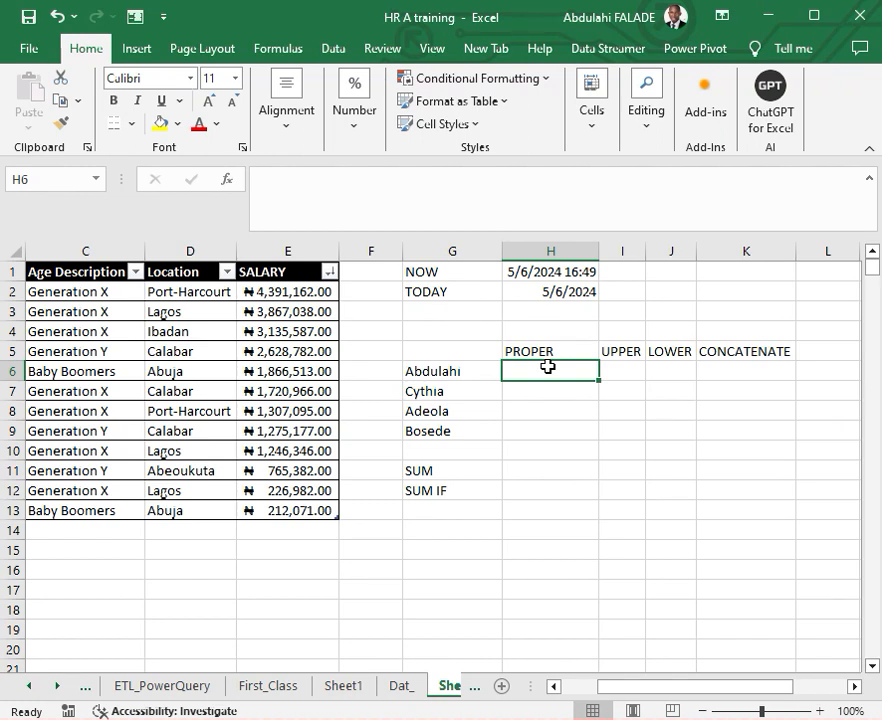
left_click(455, 350)
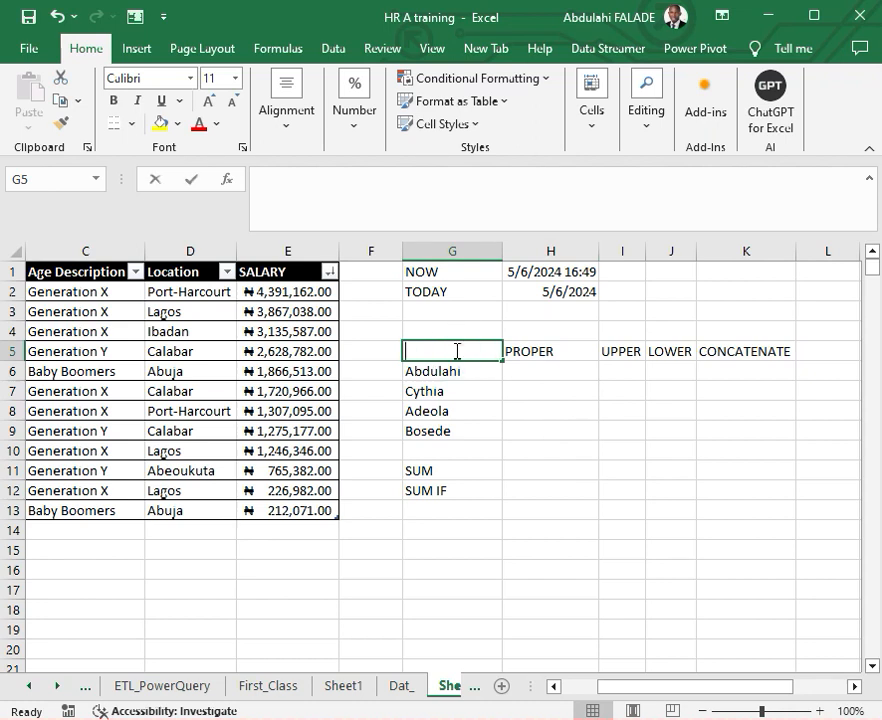
type("Text")
key("Return")
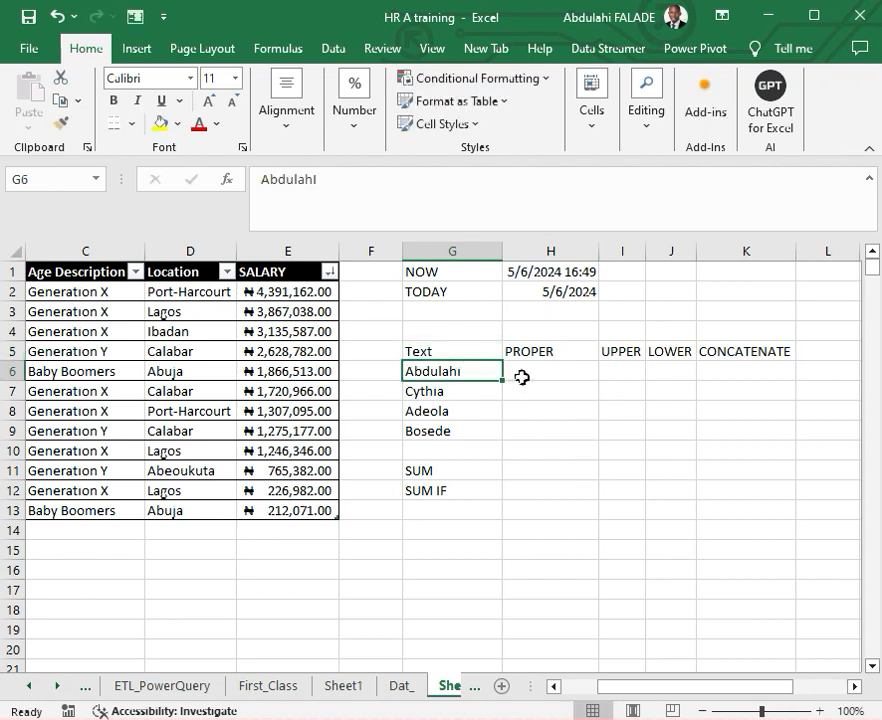
- Edit the name in G6 to mix its letter case, capitalizing the "h" and the "u"
left_click(459, 370)
double_click(459, 370)
left_click(461, 371)
key("BackSpace")
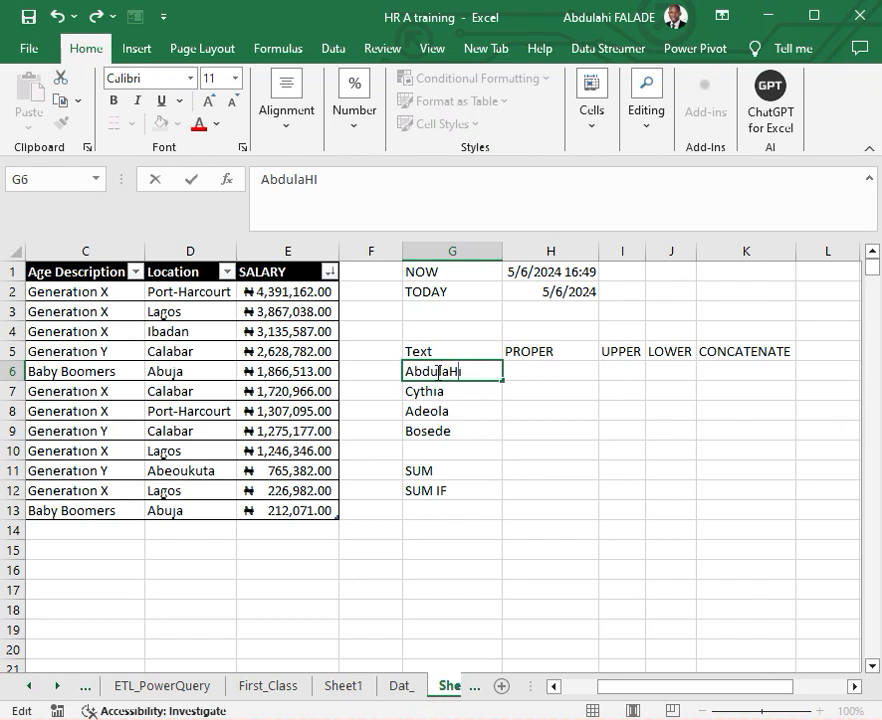
left_click(438, 370)
key("BackSpace")
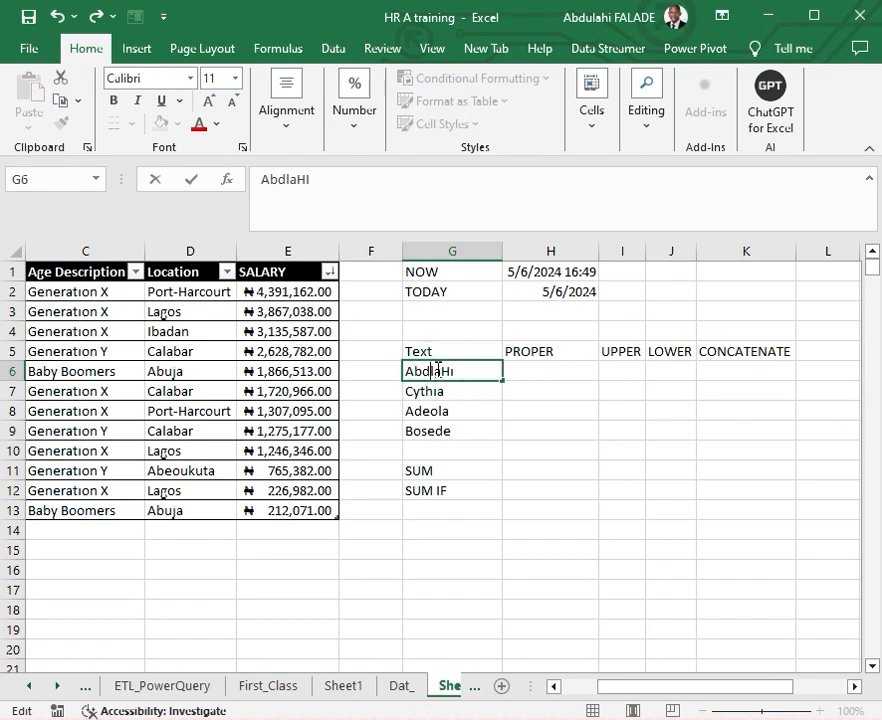
type("U")
key("Return")
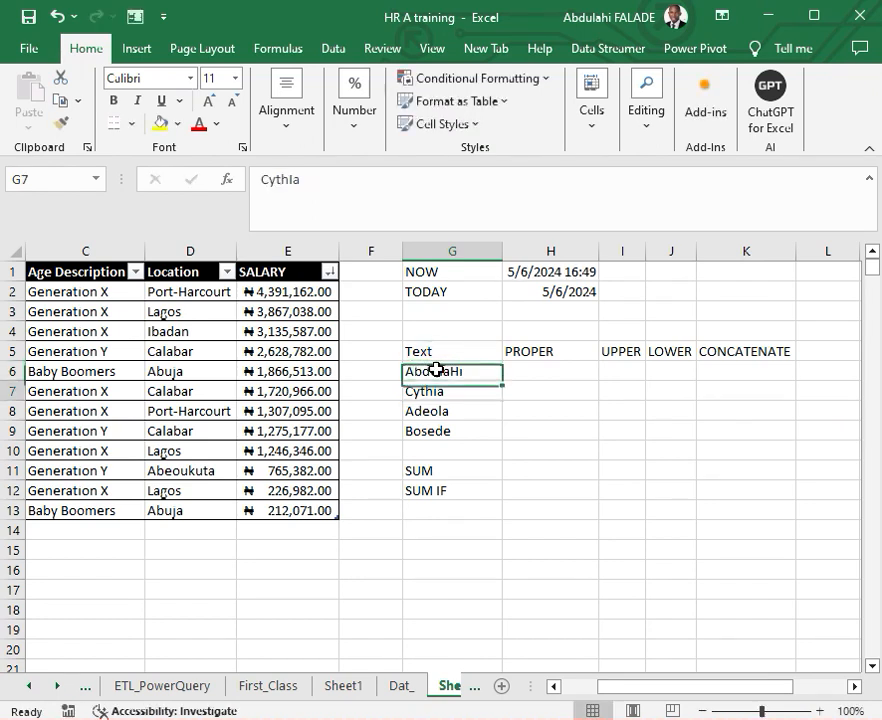
- Edit the name in G8 so that its second letter is a capital "D"
left_click(439, 413)
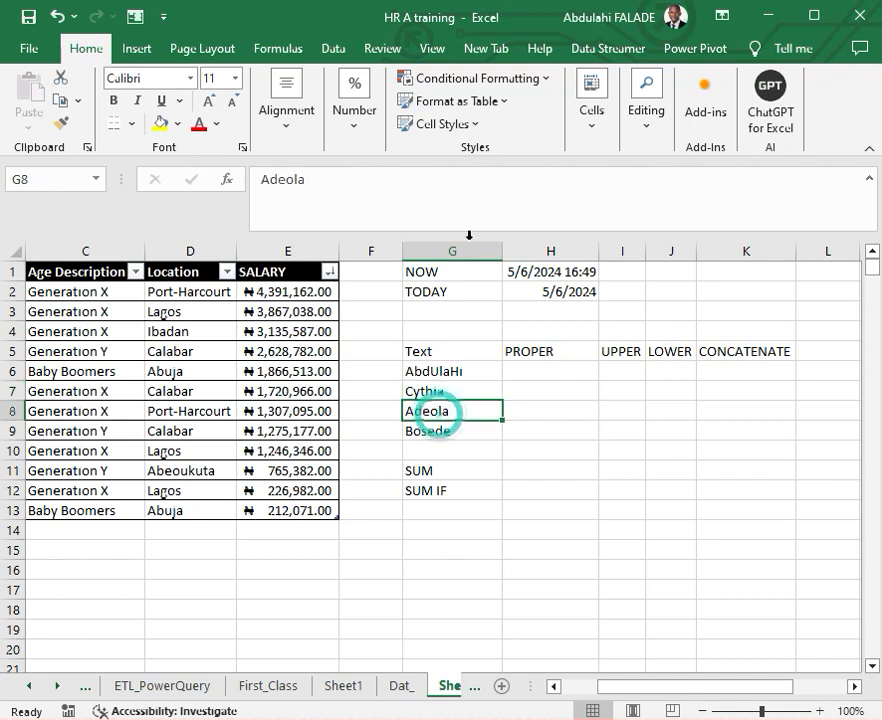
left_click(280, 179)
left_click(280, 179)
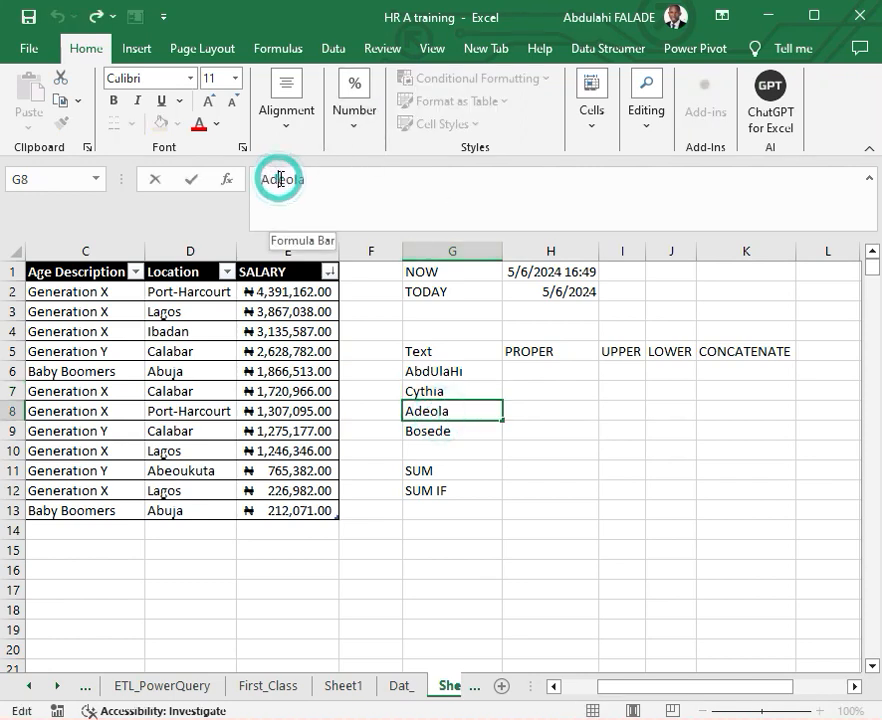
key("BackSpace")
type("D")
key("Return")
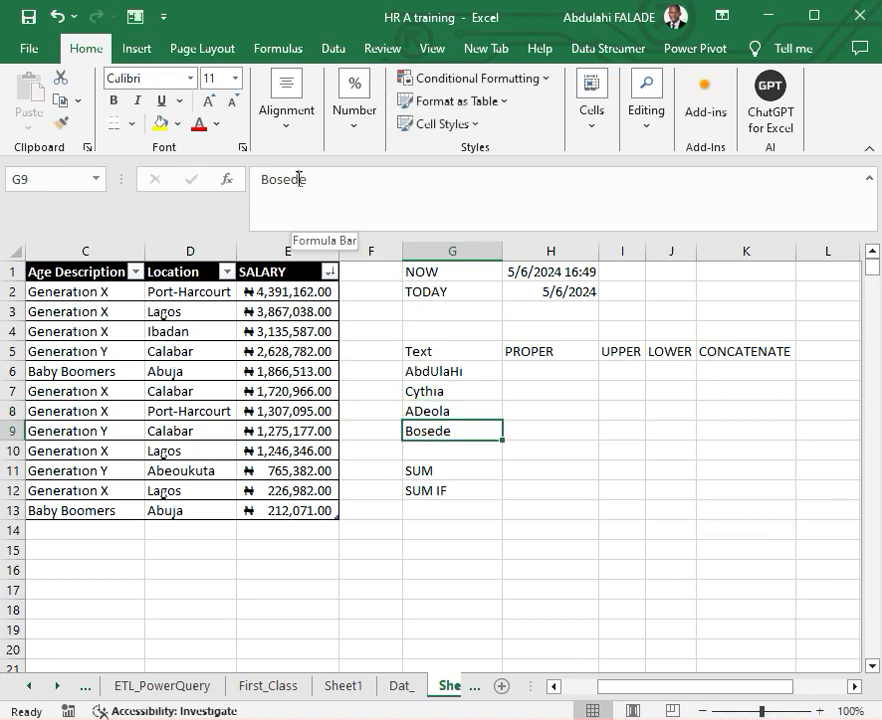
- Edit the name in G9 so that its third letter is a capital "S"
left_click(285, 178)
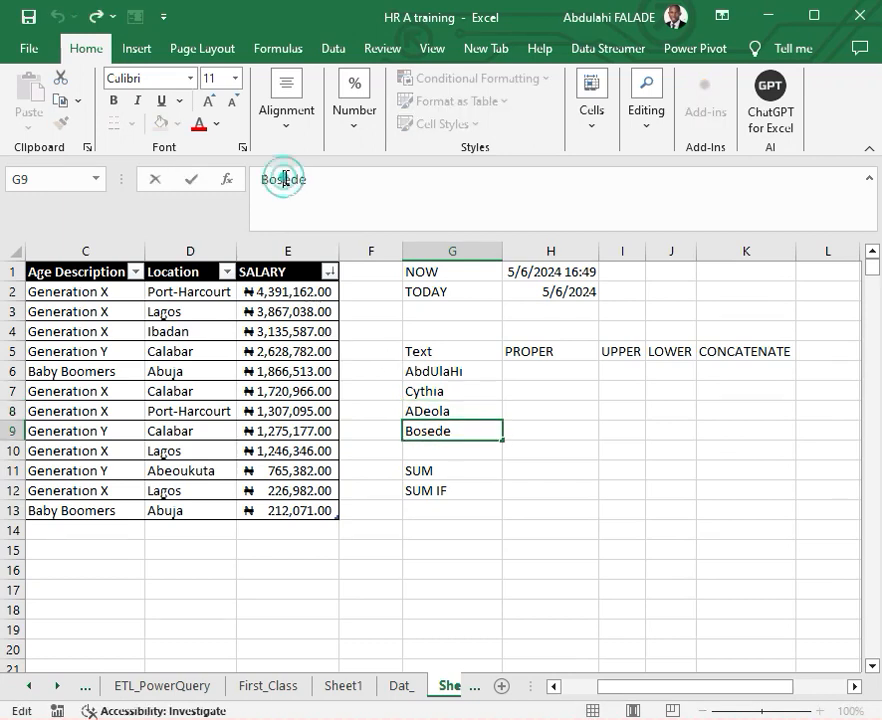
key("BackSpace")
type("S")
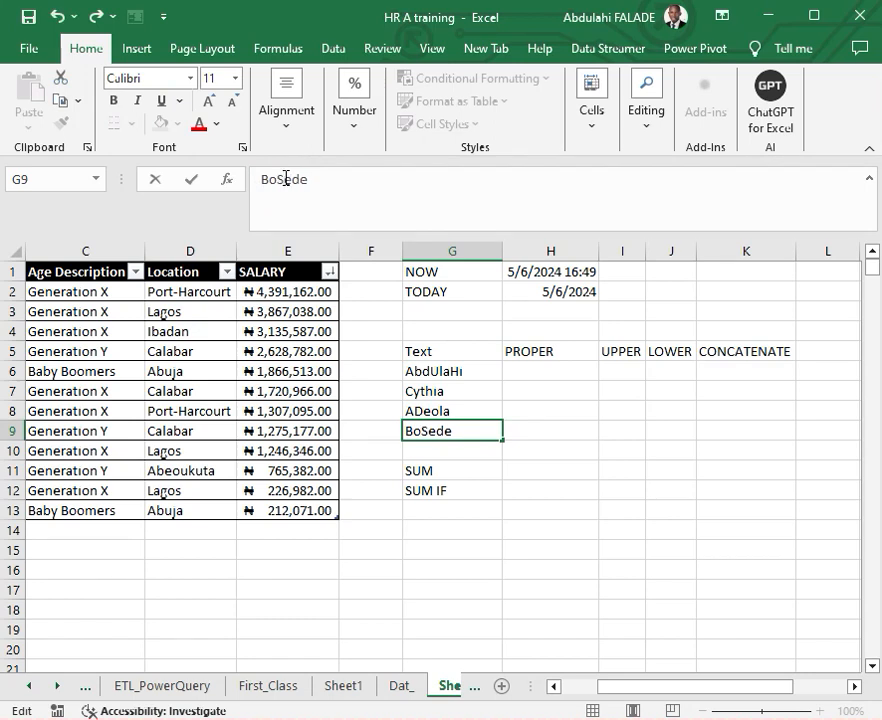
key("Return")
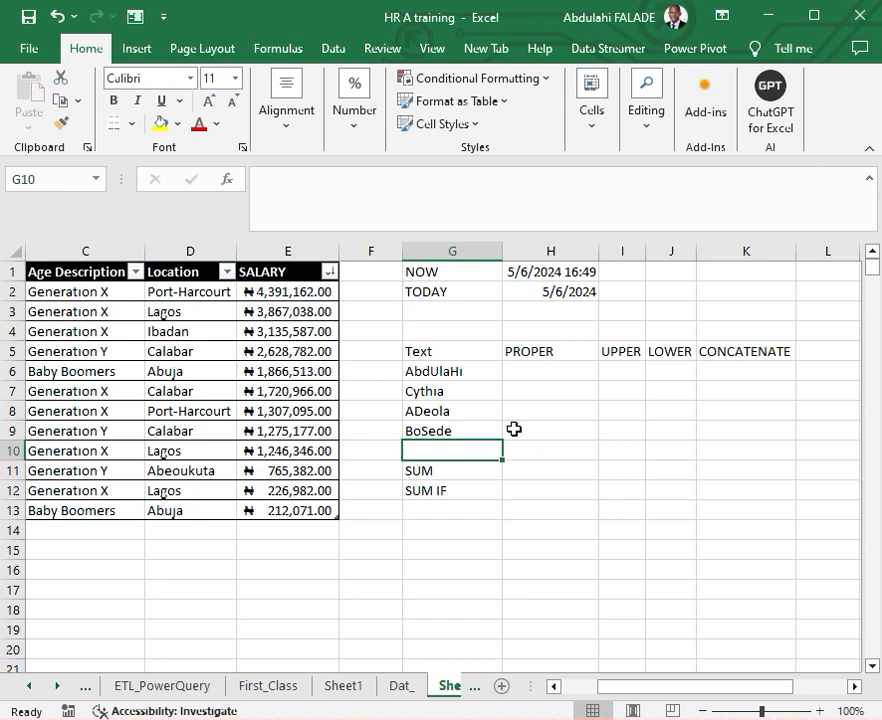
- Enter =PROPER(G6) in H6 under the PROPER header and fill the formula down through H9
left_click(535, 374)
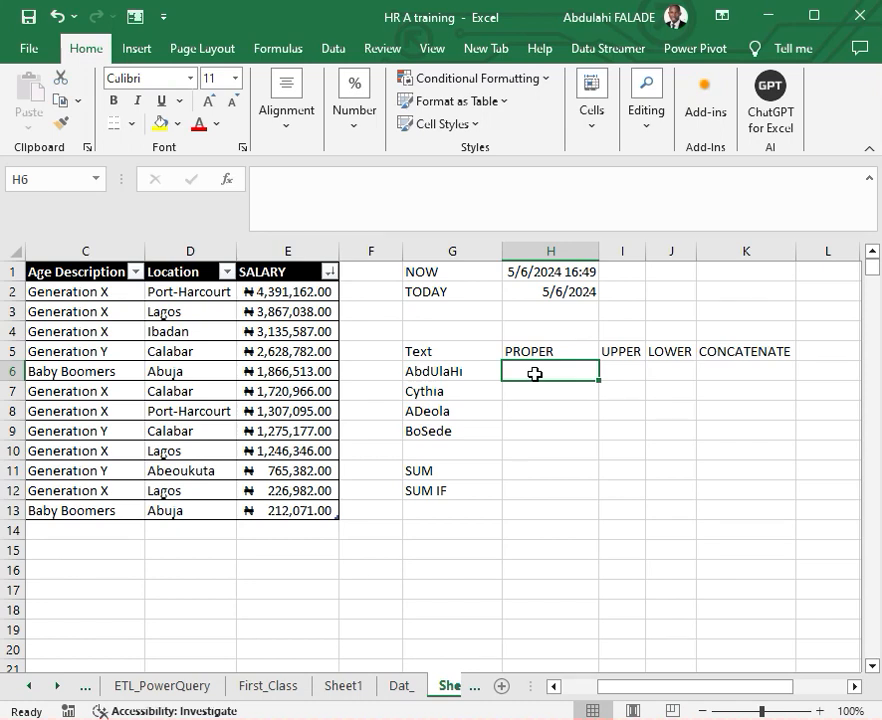
type("=")
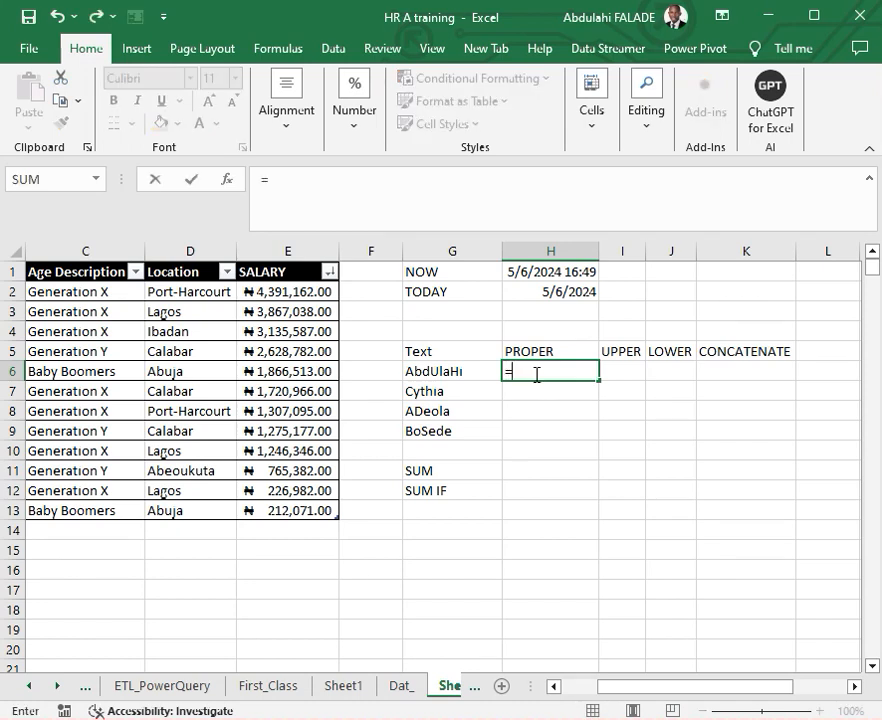
type("proper")
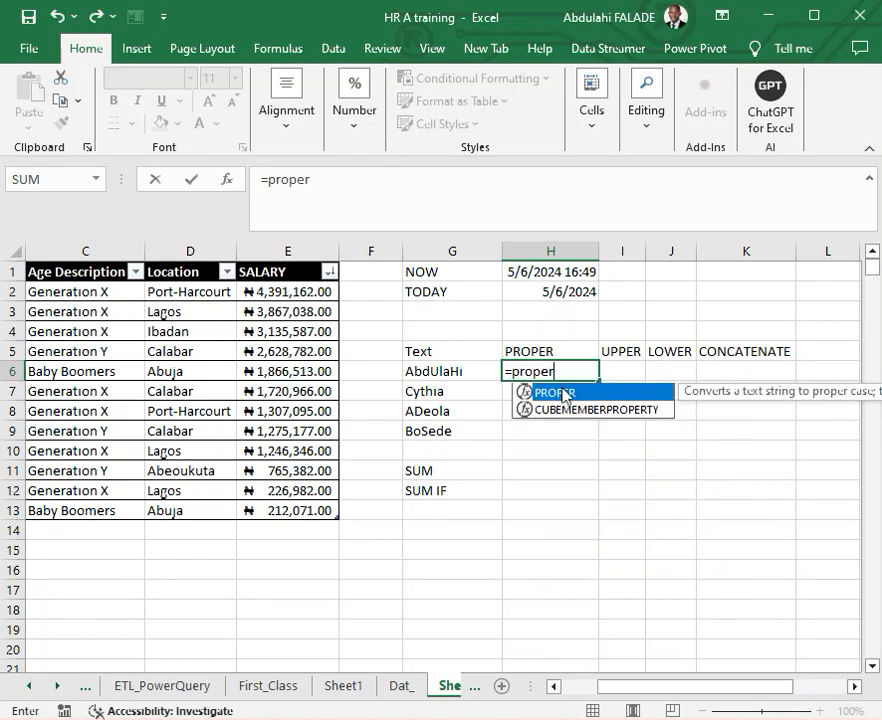
double_click(560, 393)
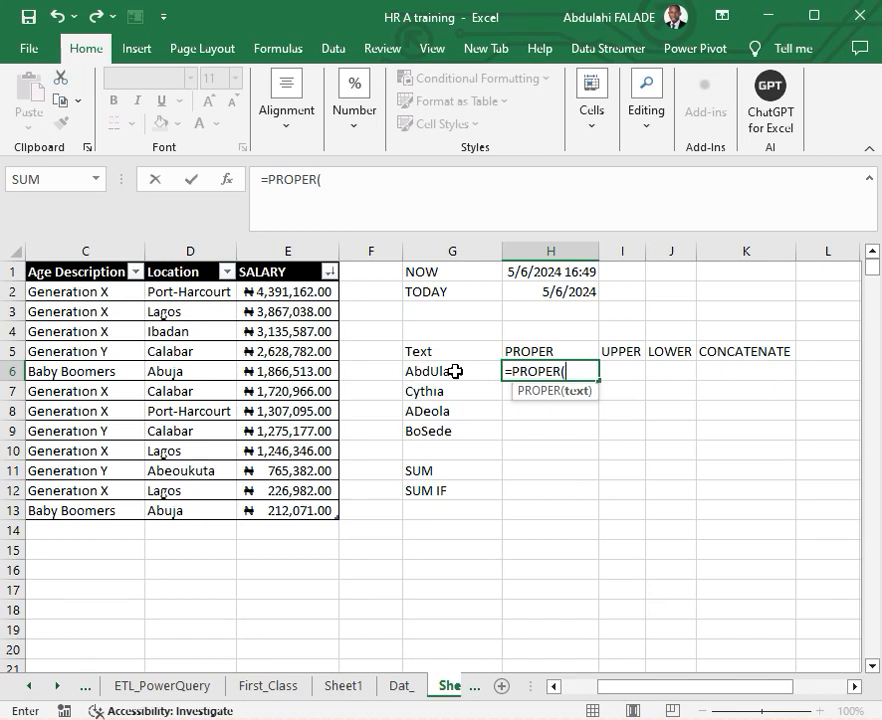
left_click(455, 372)
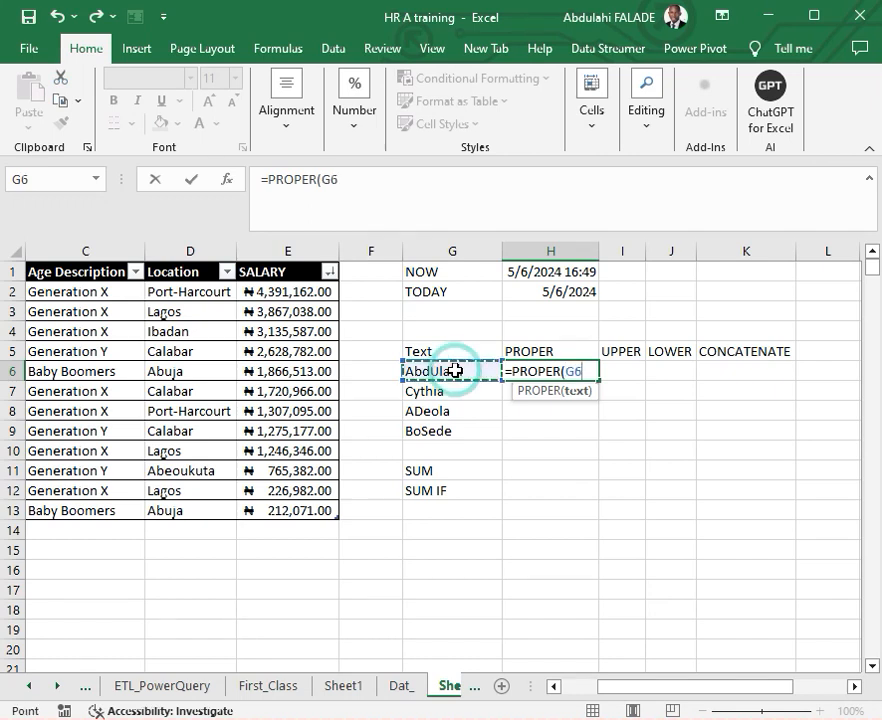
key("Return")
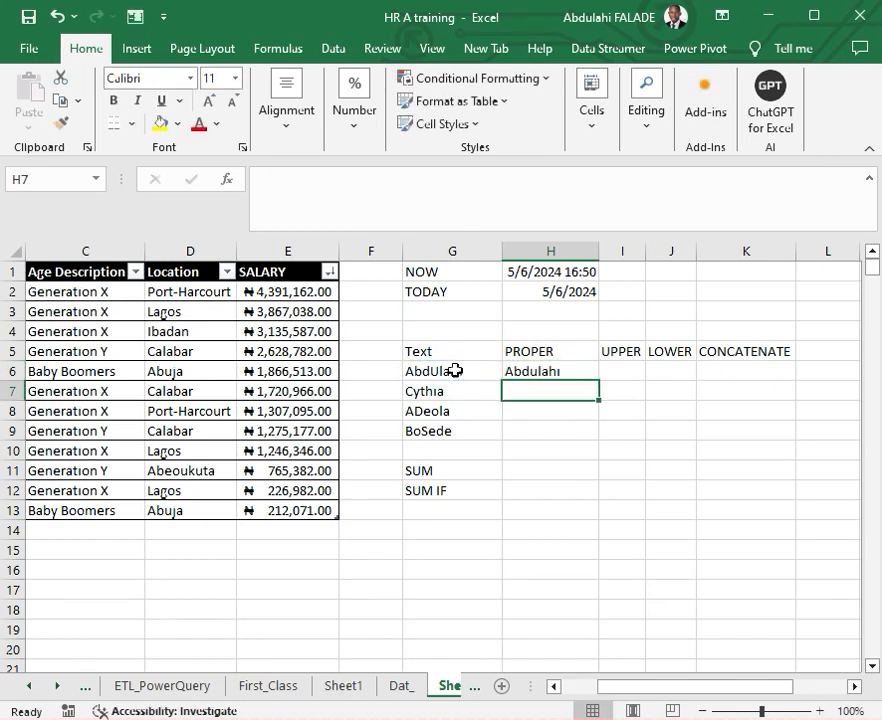
left_click(551, 370)
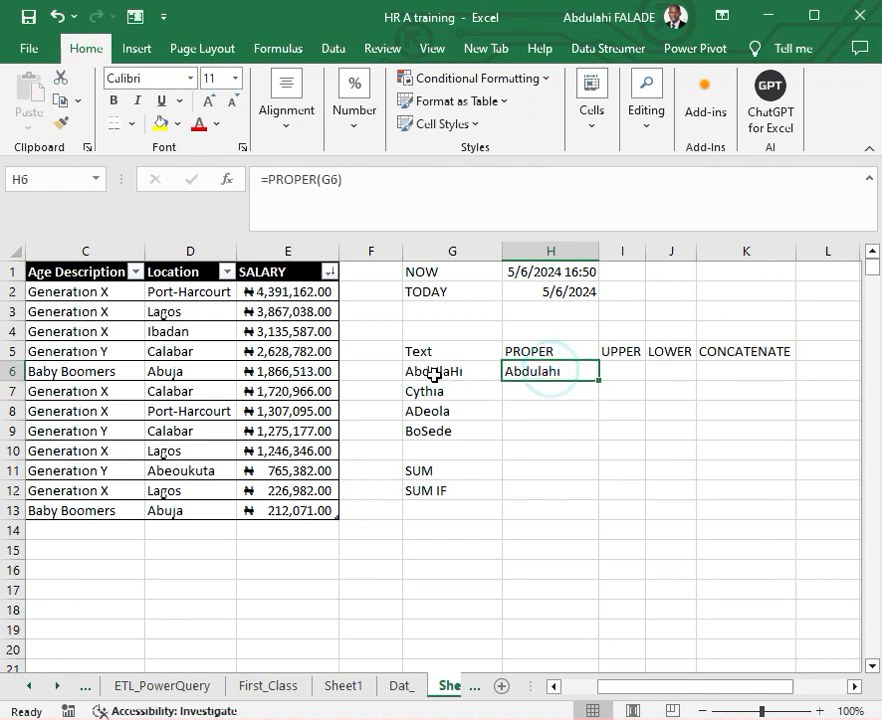
double_click(600, 380)
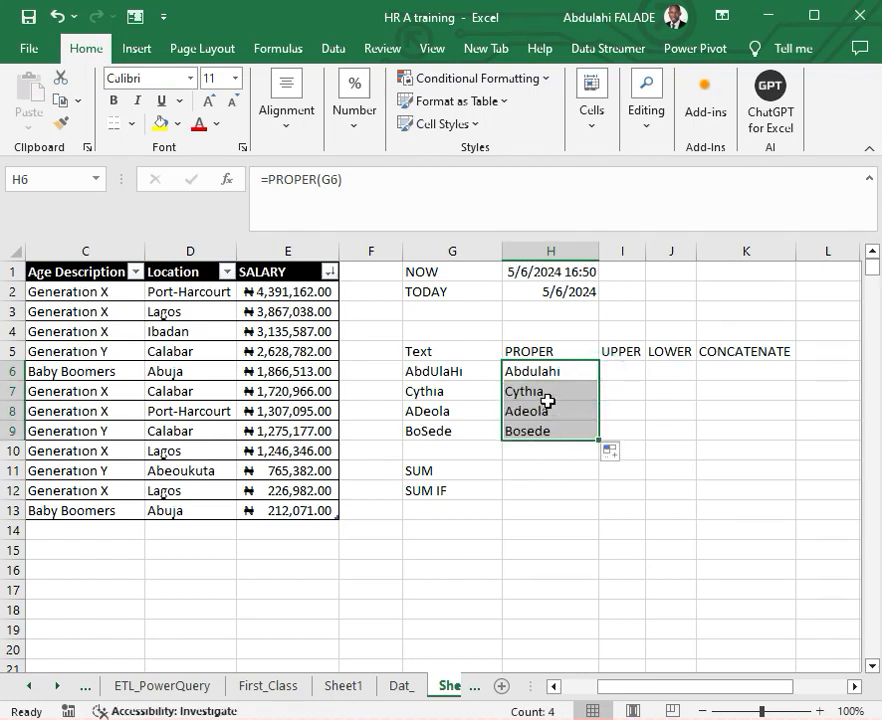
- Enter =UPPER(G6) in I6 under the UPPER header
left_click(618, 376)
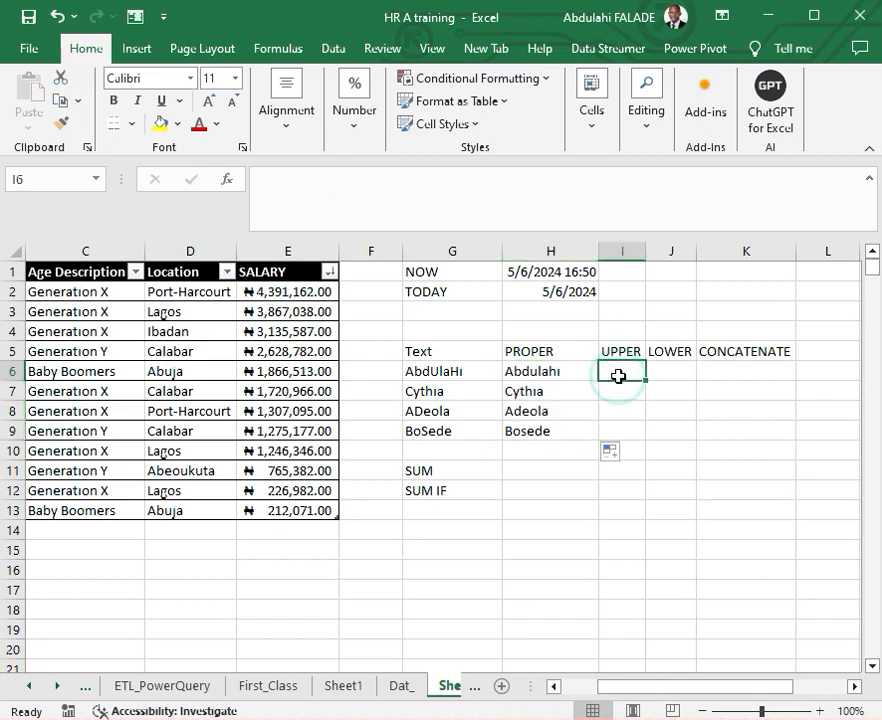
type("=")
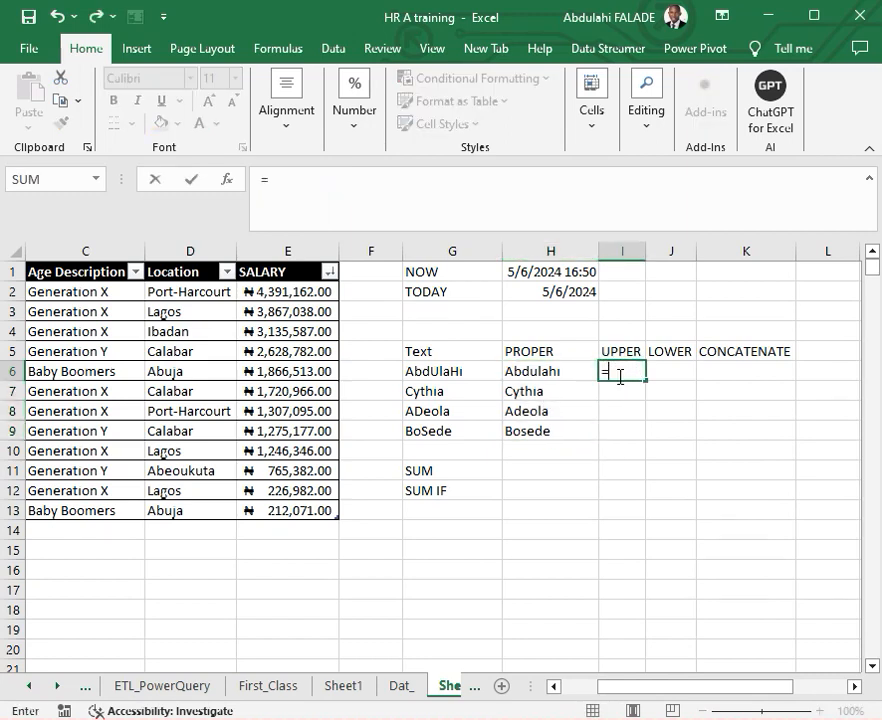
type("upper")
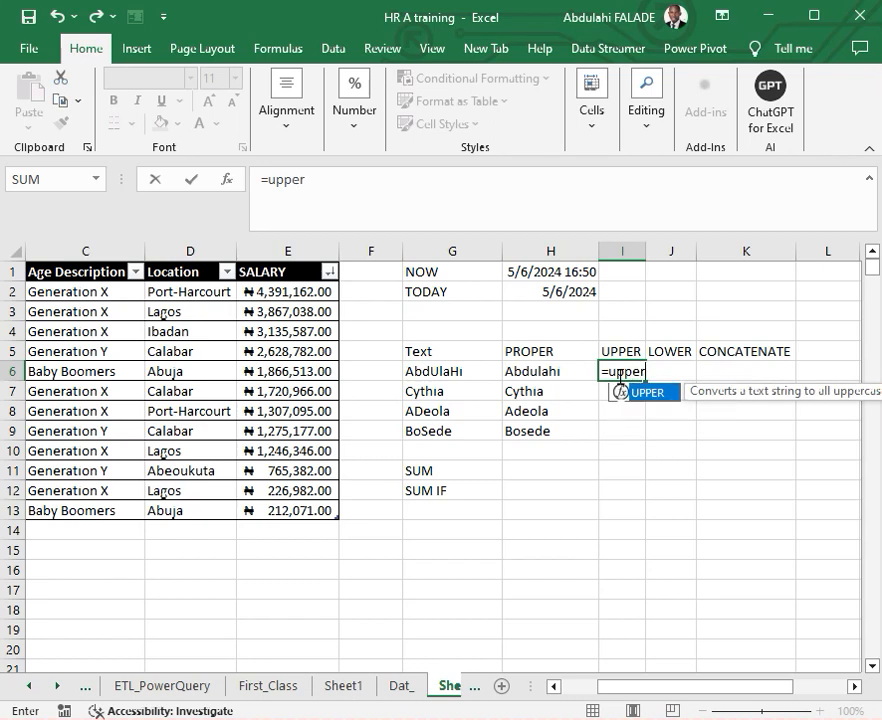
double_click(630, 392)
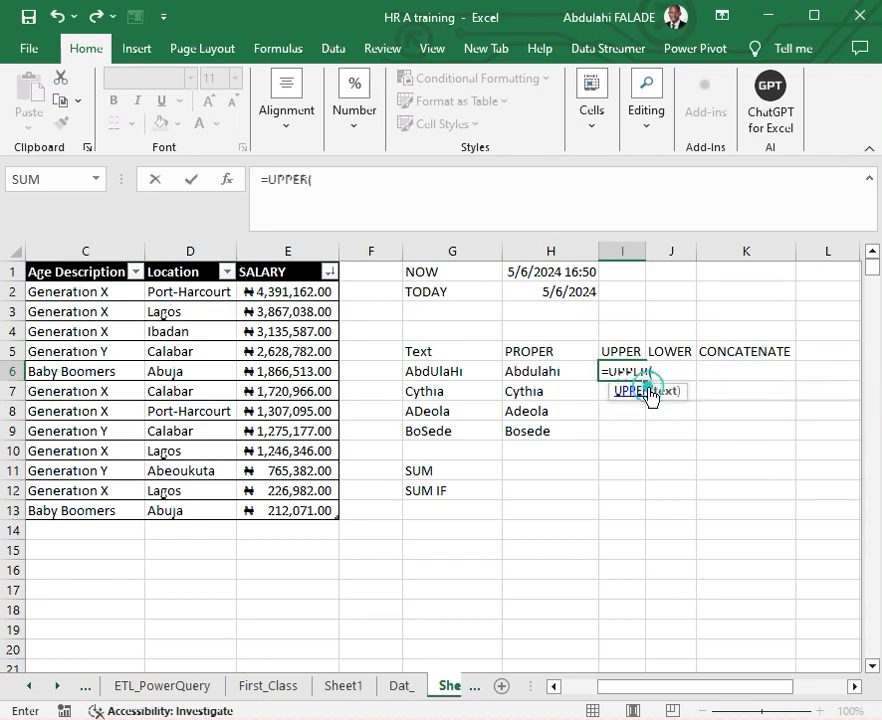
left_click(430, 369)
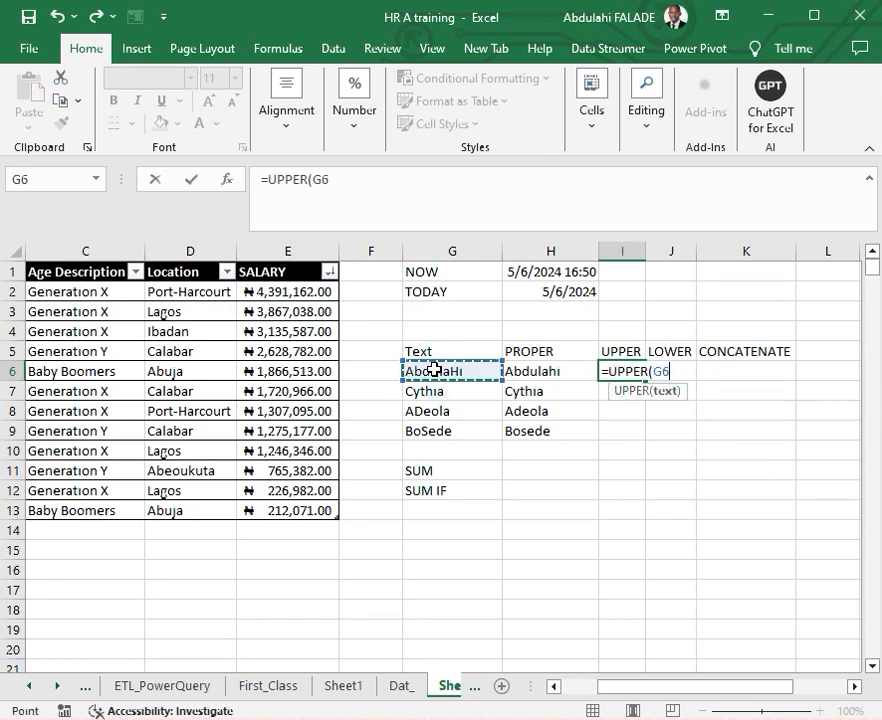
key("Return")
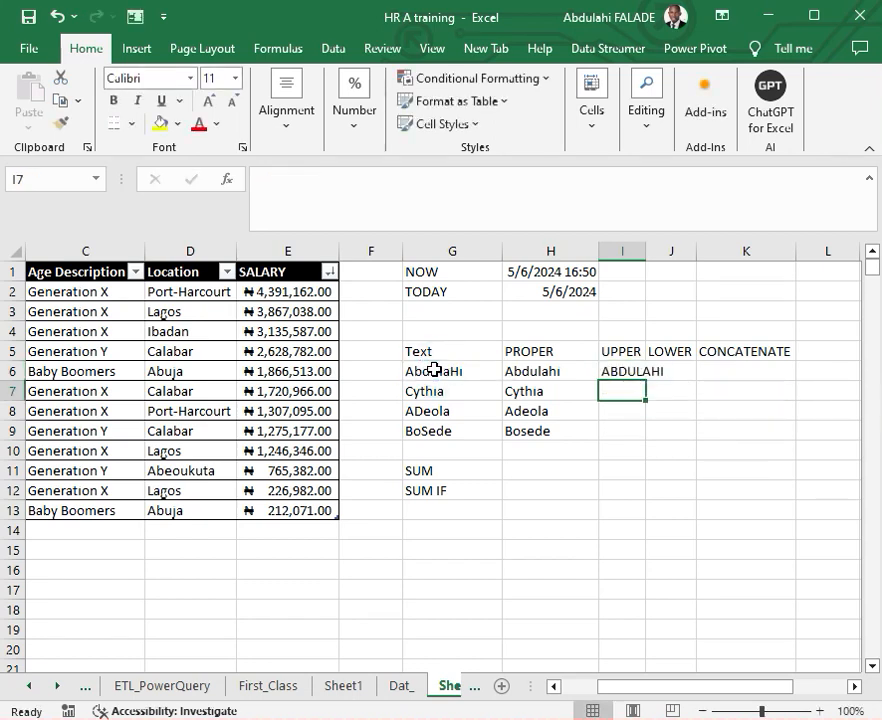
- Auto-fit the width of column I and fill the UPPER formula down from I6 through I9
double_click(645, 251)
left_click(642, 371)
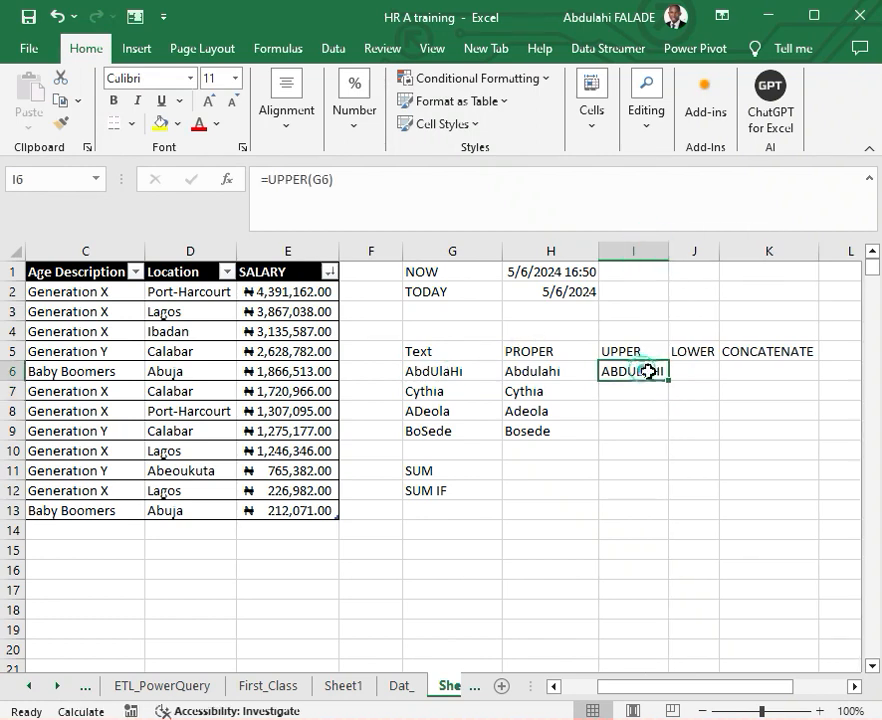
double_click(666, 381)
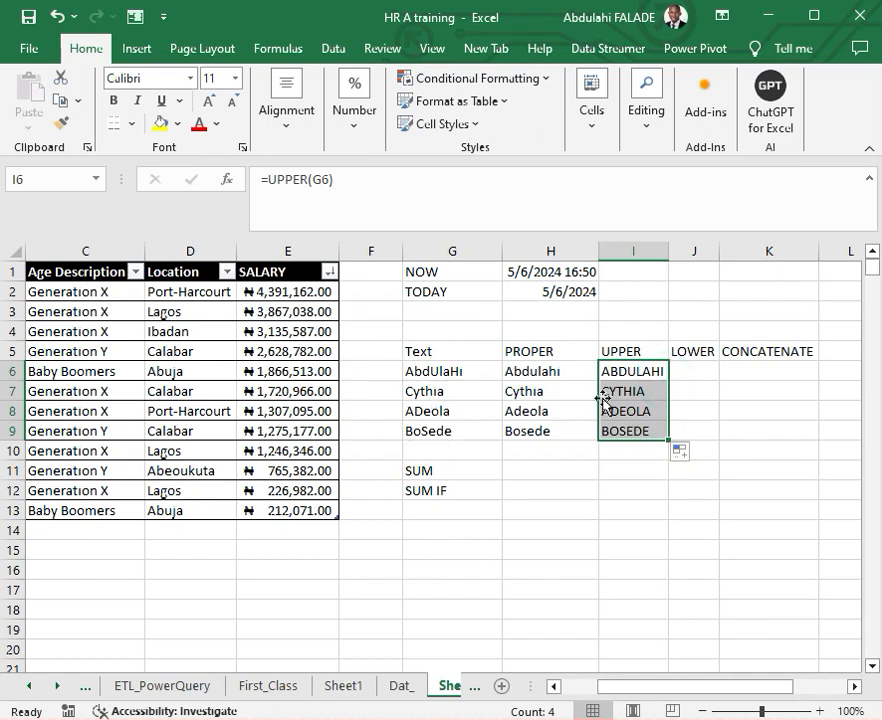
- Enter =LOWER(G6) in J6 under the LOWER header
left_click(694, 366)
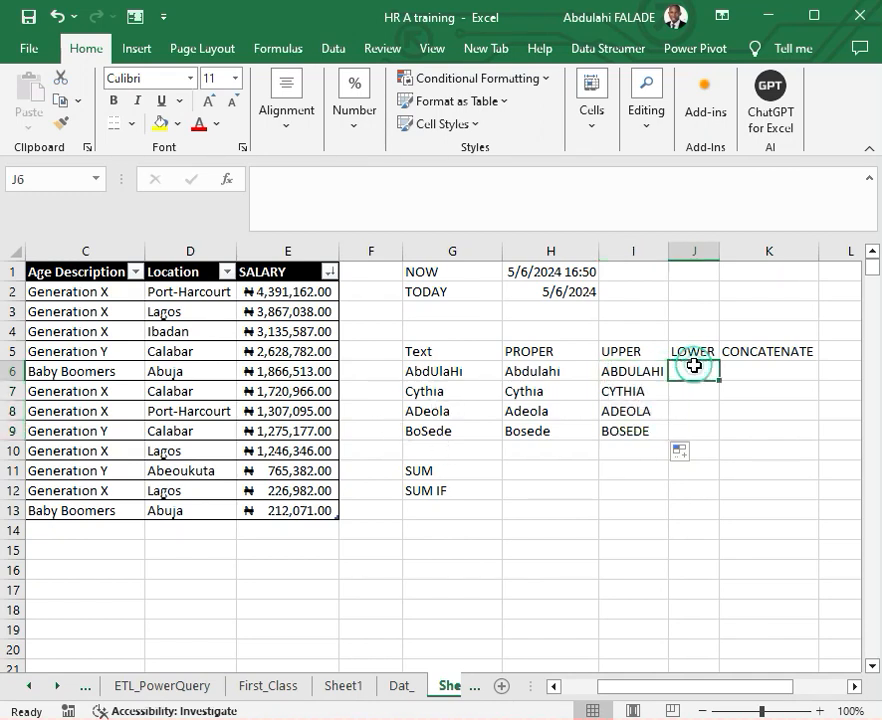
type("=")
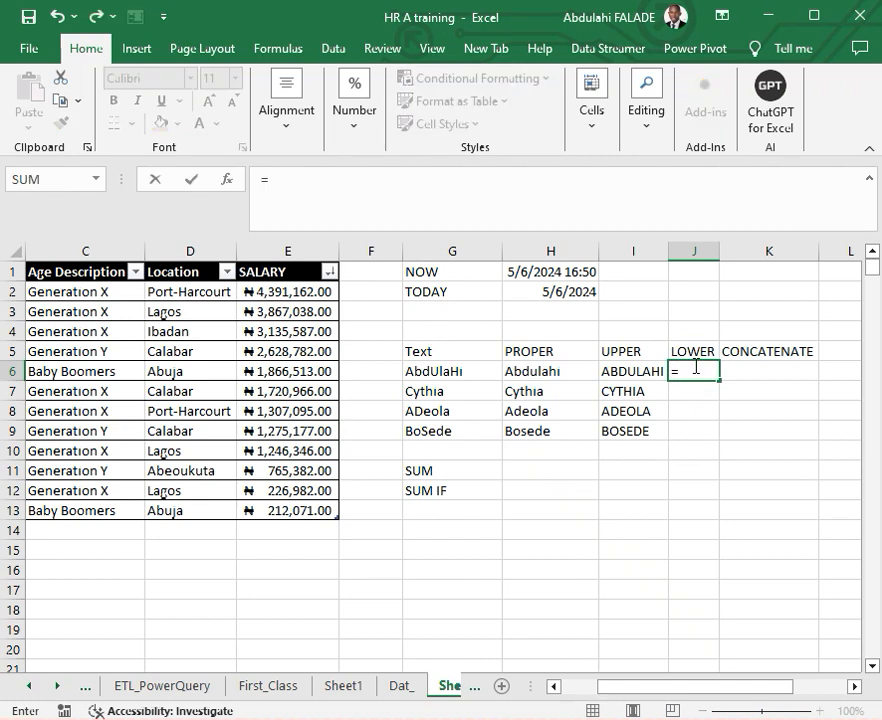
type("lower")
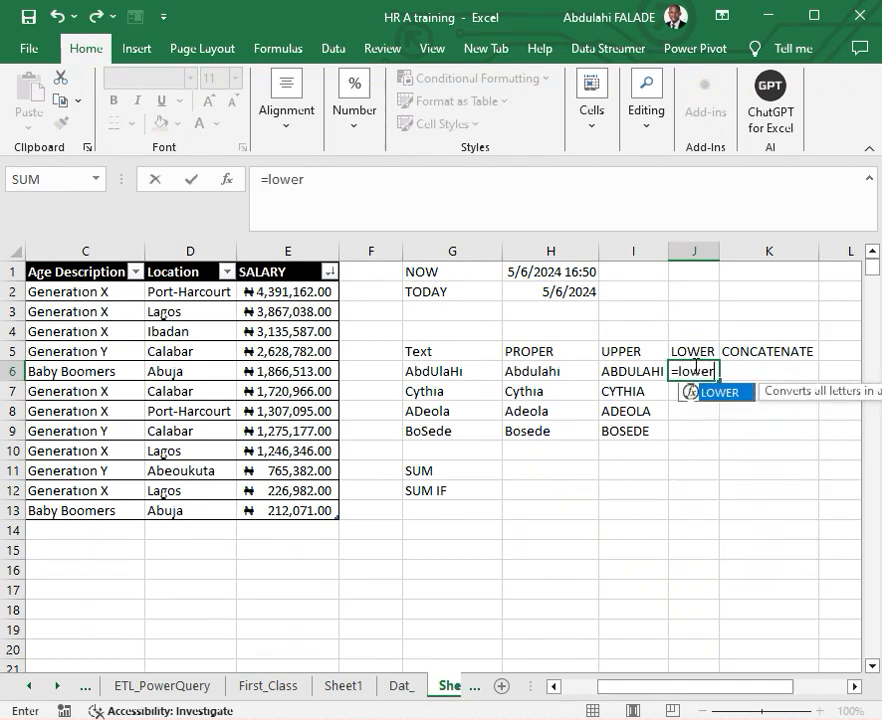
double_click(722, 393)
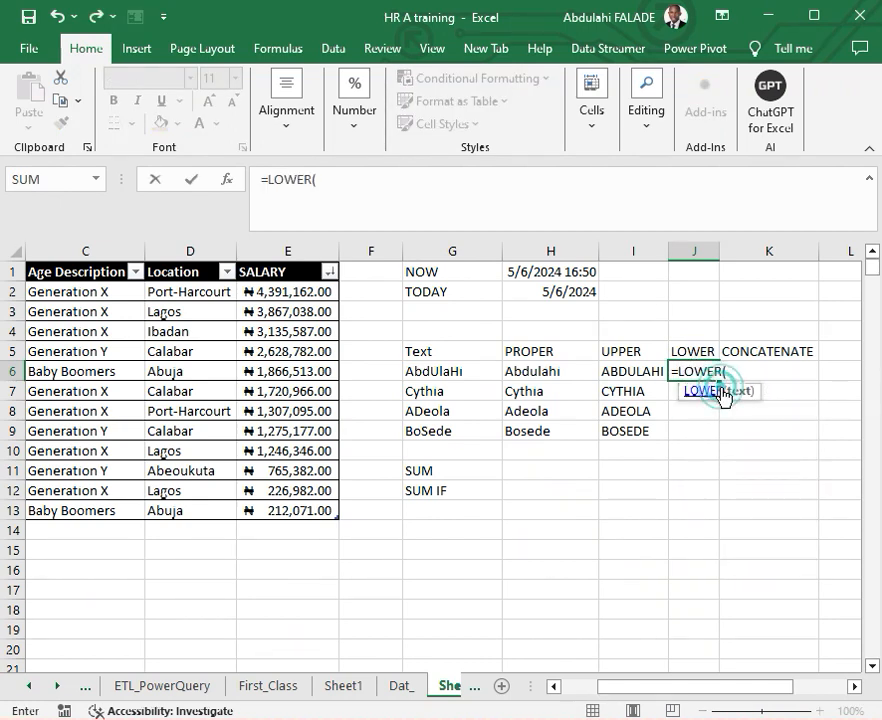
left_click(451, 373)
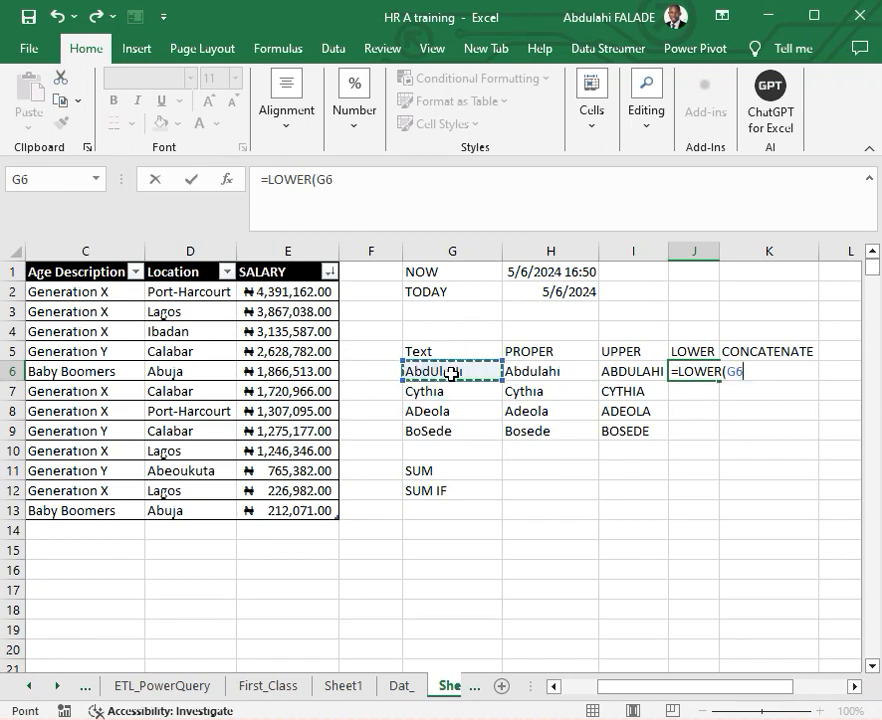
key("Return")
- Widen column J to fit its text and fill the LOWER formula down from J6 through J9
left_click_drag(720, 252, 724, 258)
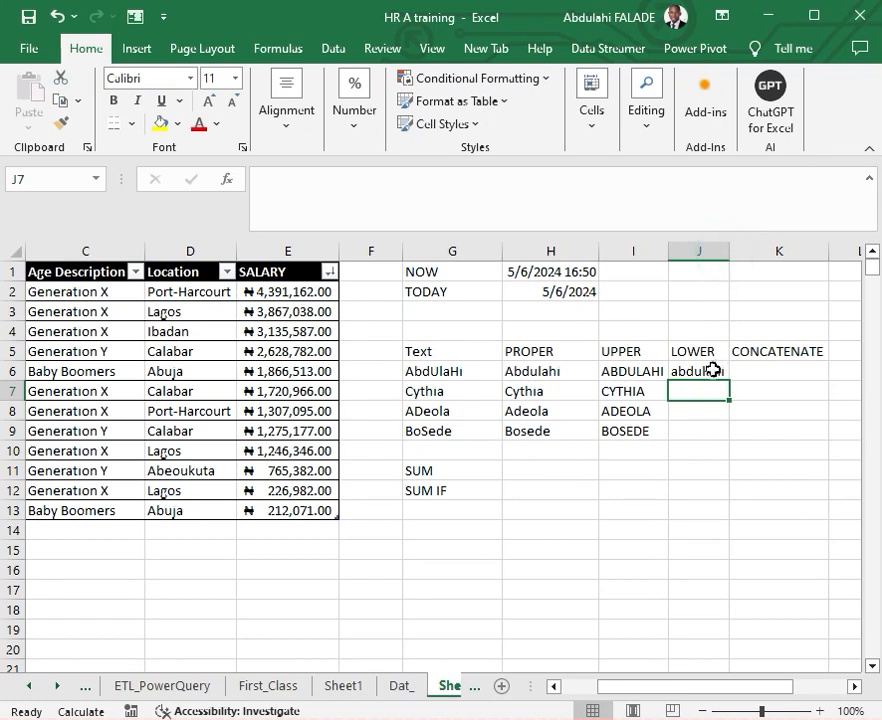
left_click(712, 373)
double_click(731, 378)
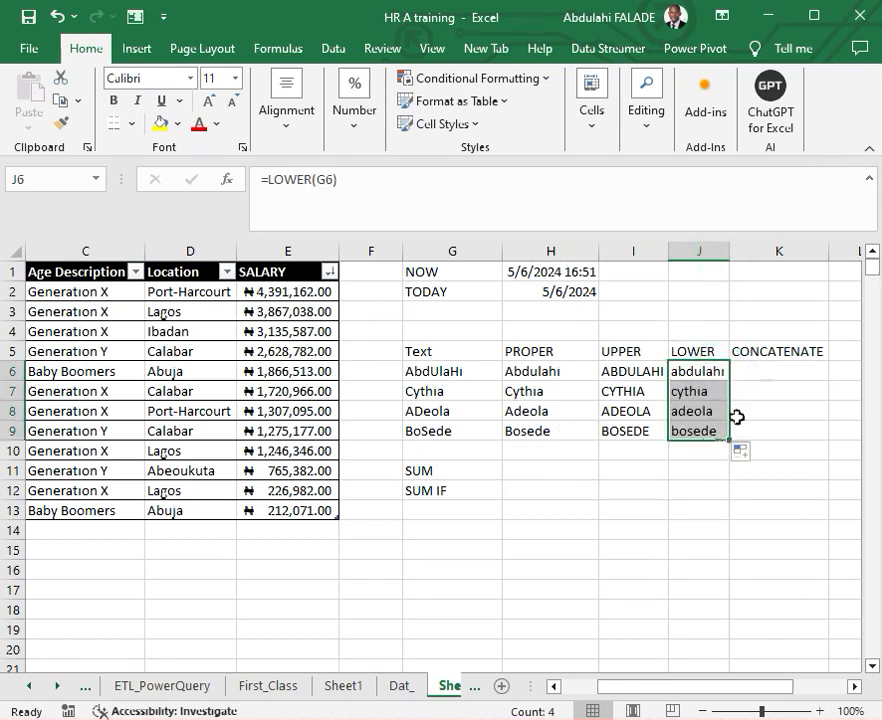
- Start a CONCATENATE formula in K6 under the CONCATENATE header
left_click(766, 370)
left_click(766, 370)
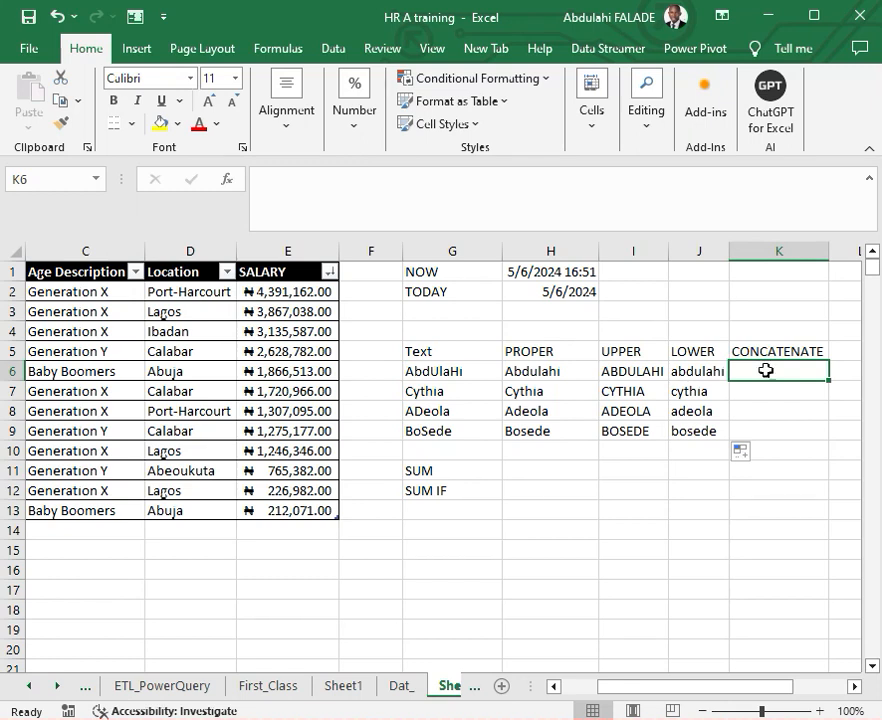
left_click(854, 686)
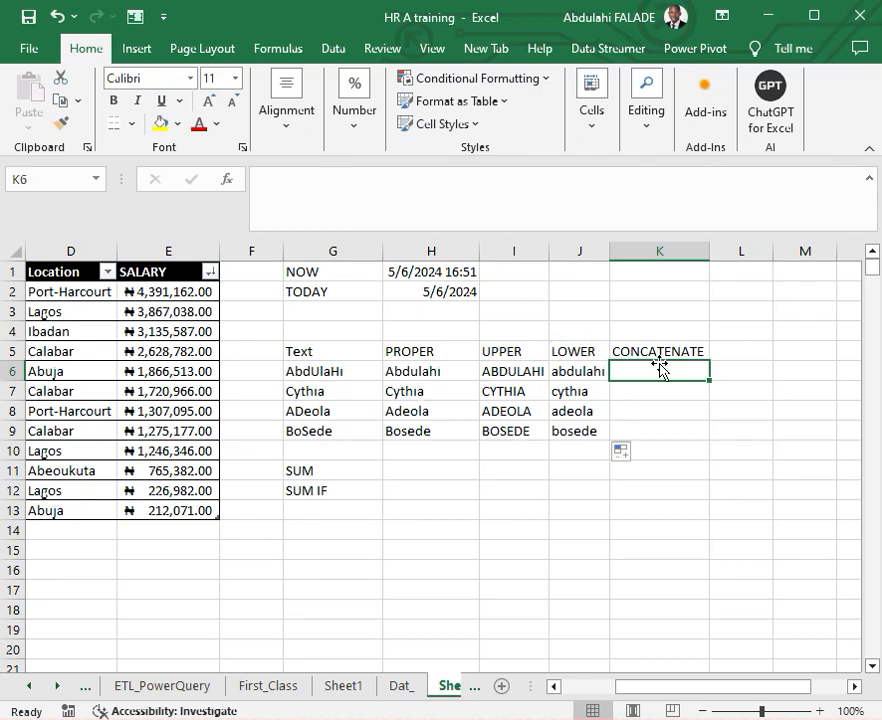
type("=conc")
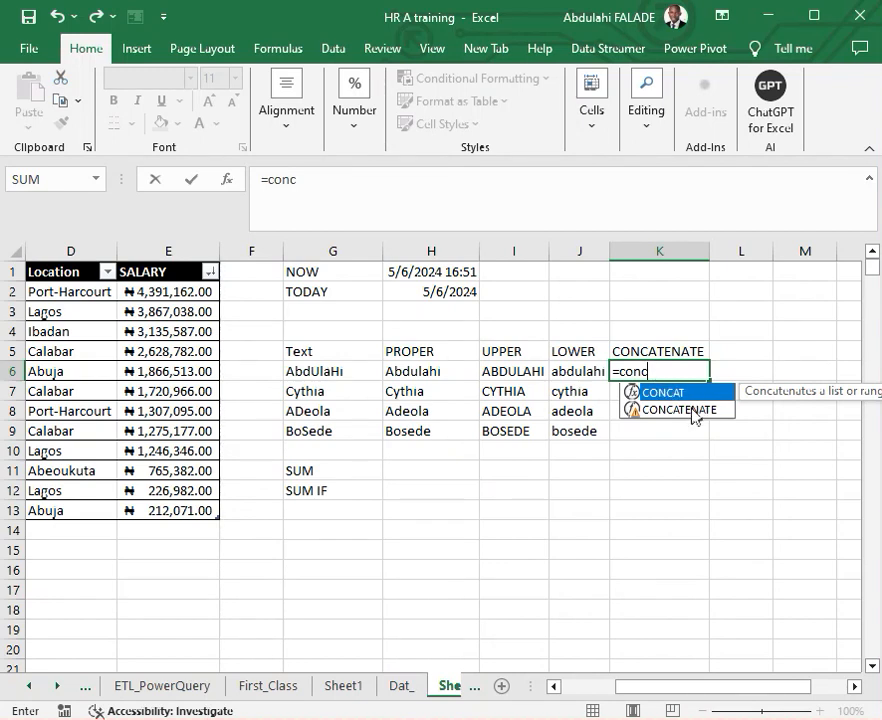
double_click(690, 410)
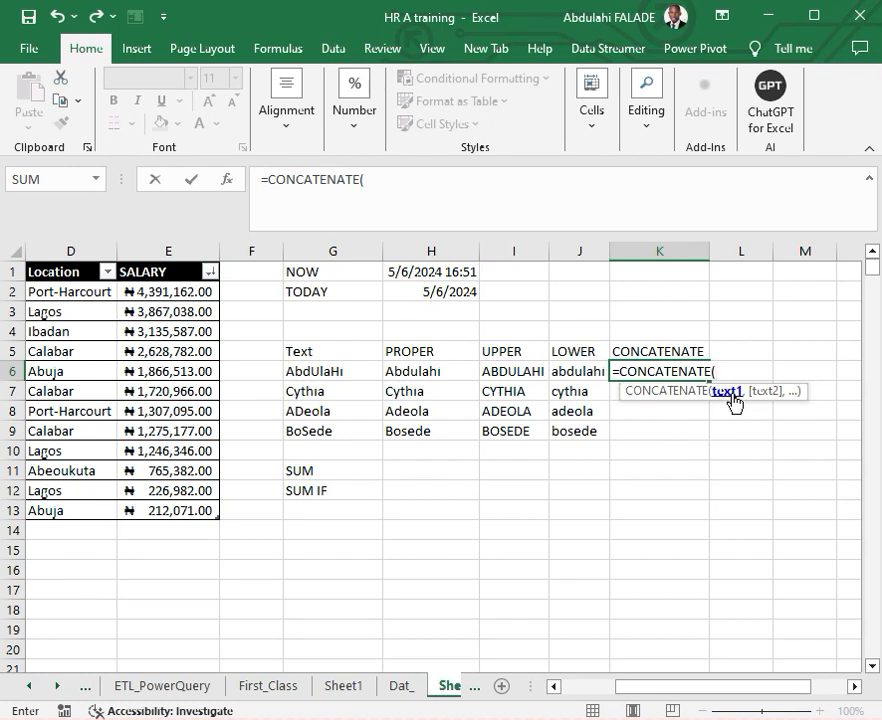
left_click(583, 373)
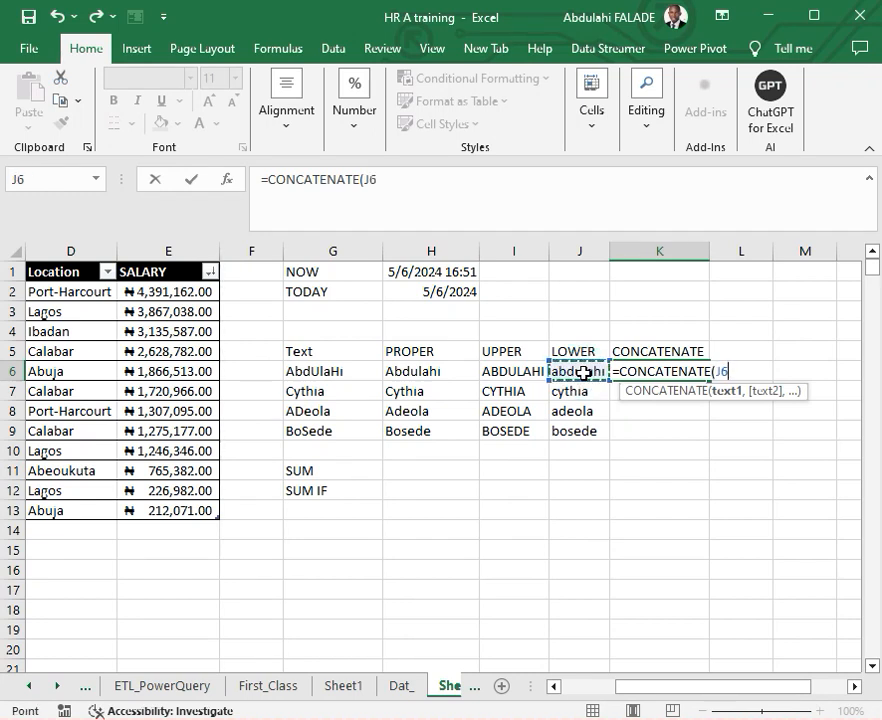
key("F8")
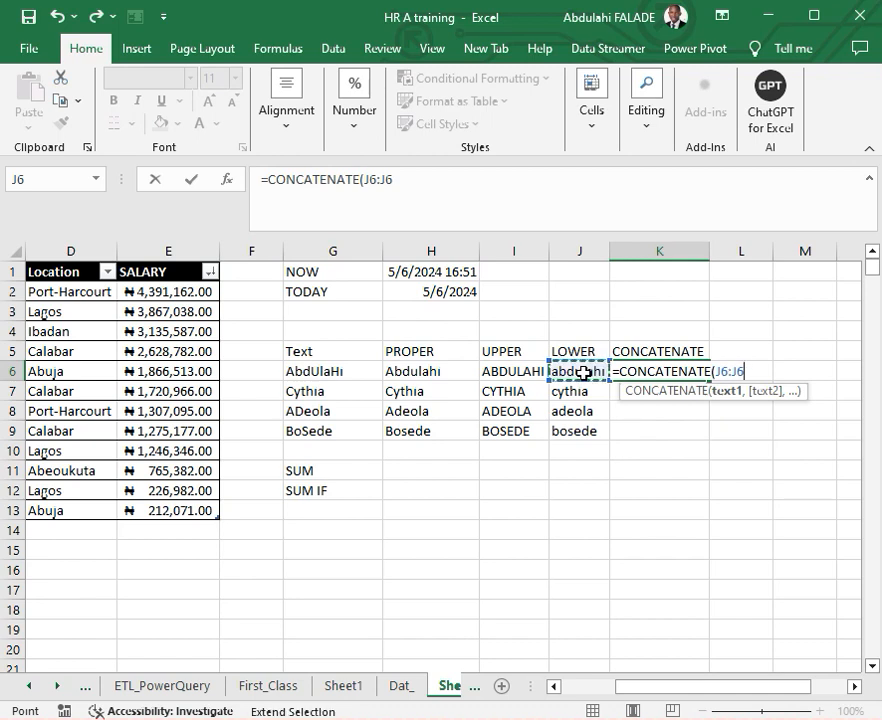
key("BackSpace")
key("BackSpace")
key("BackSpace")
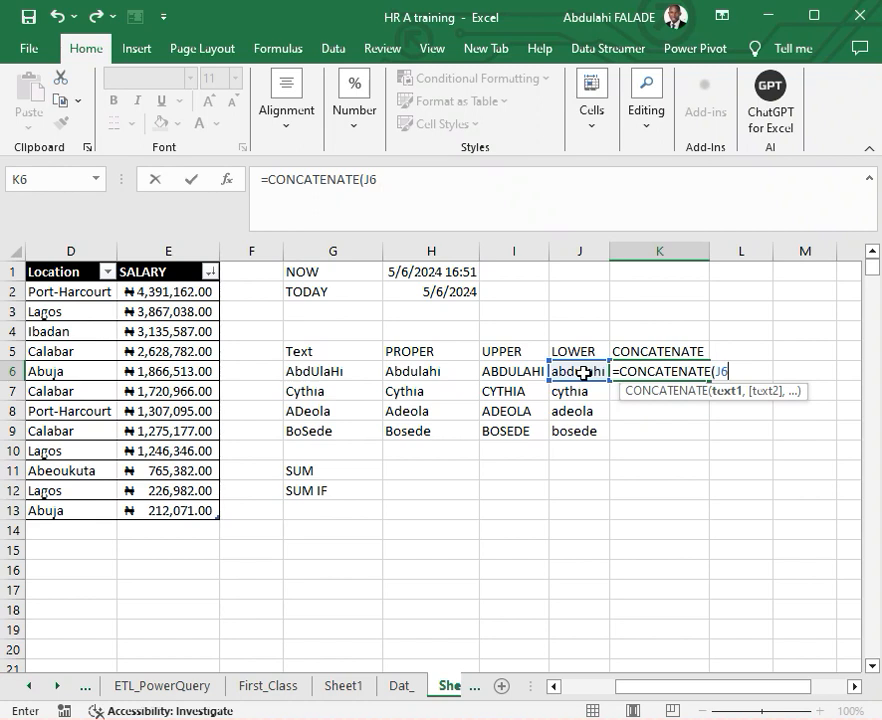
type(".")
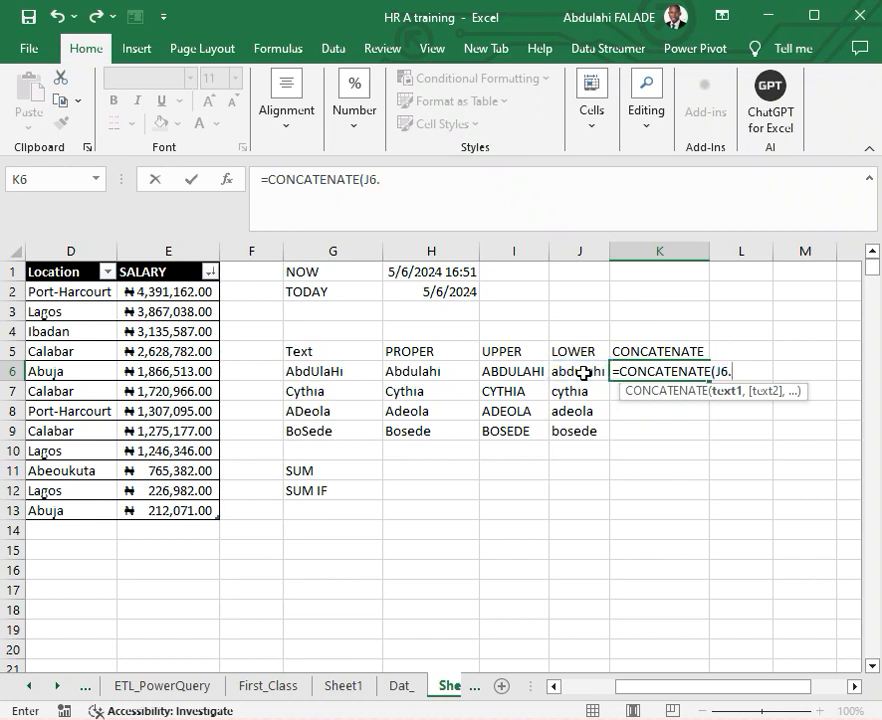
key("BackSpace")
key("BackSpace")
key("BackSpace")
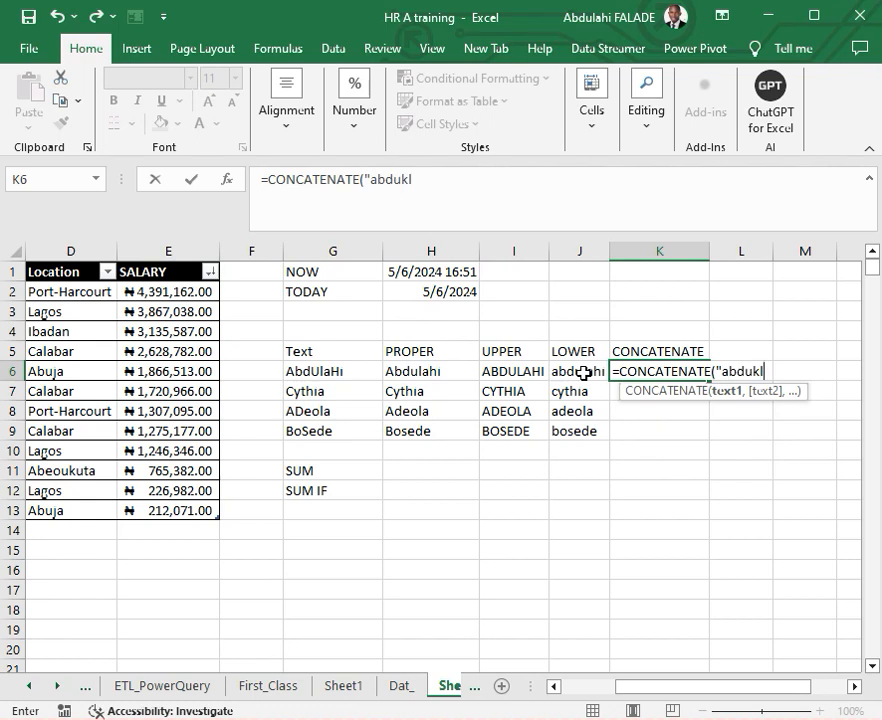
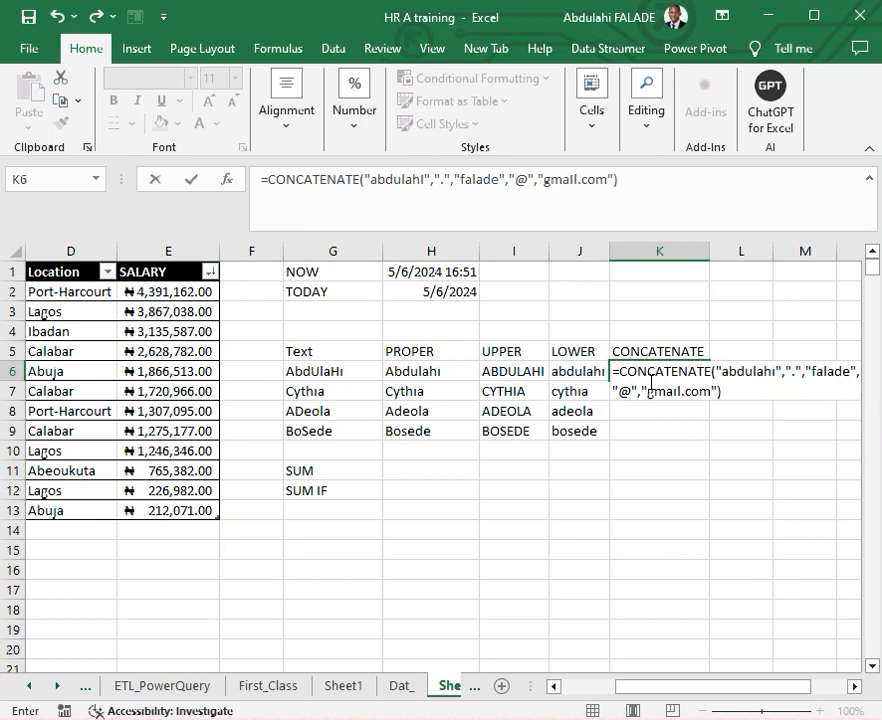
- Complete the K6 formula with "gmail.com" as its last argument and auto-fit the width of column K
key("Return")
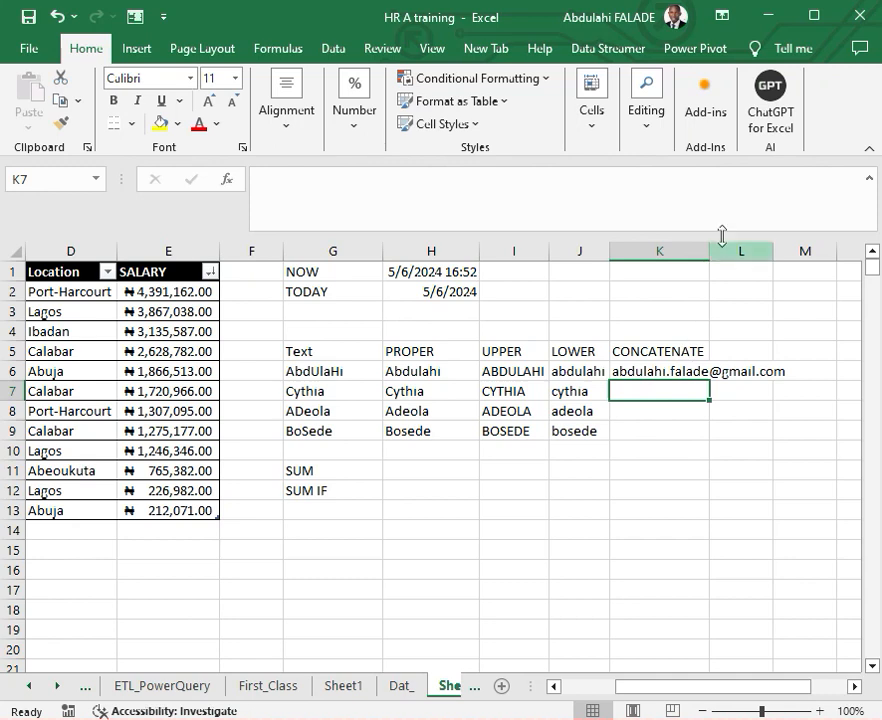
double_click(710, 243)
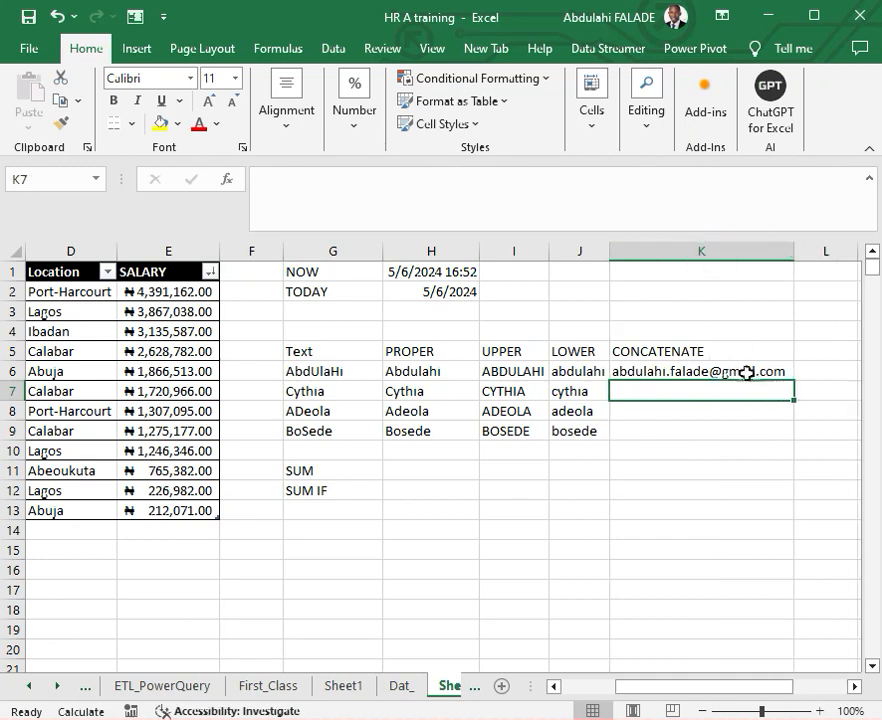
- Total the SALARY column of the table with a SUM formula in H11 beside the SUM label
left_click(715, 373)
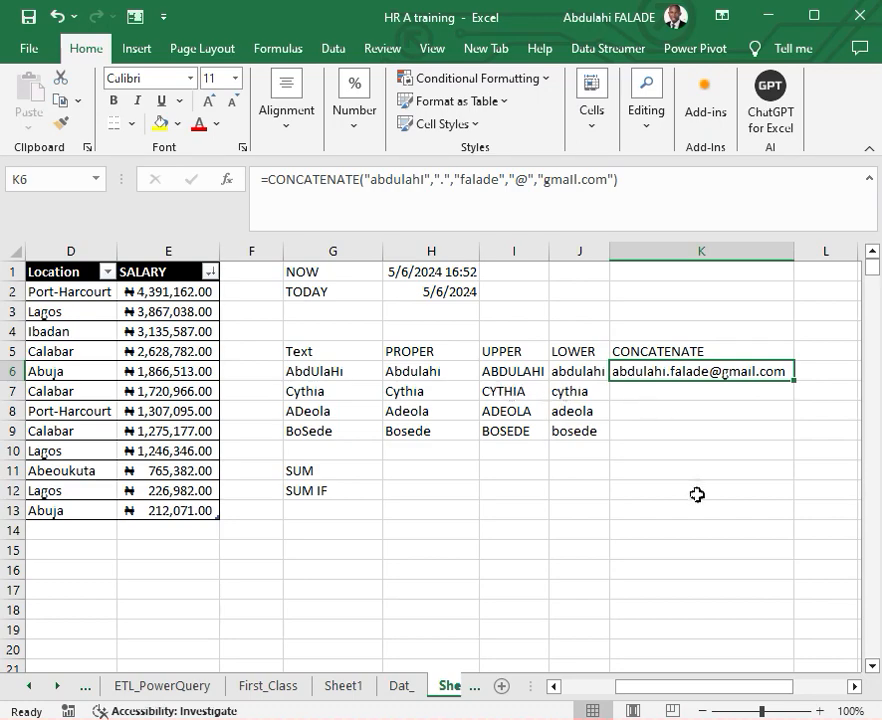
left_click_drag(633, 690, 598, 689)
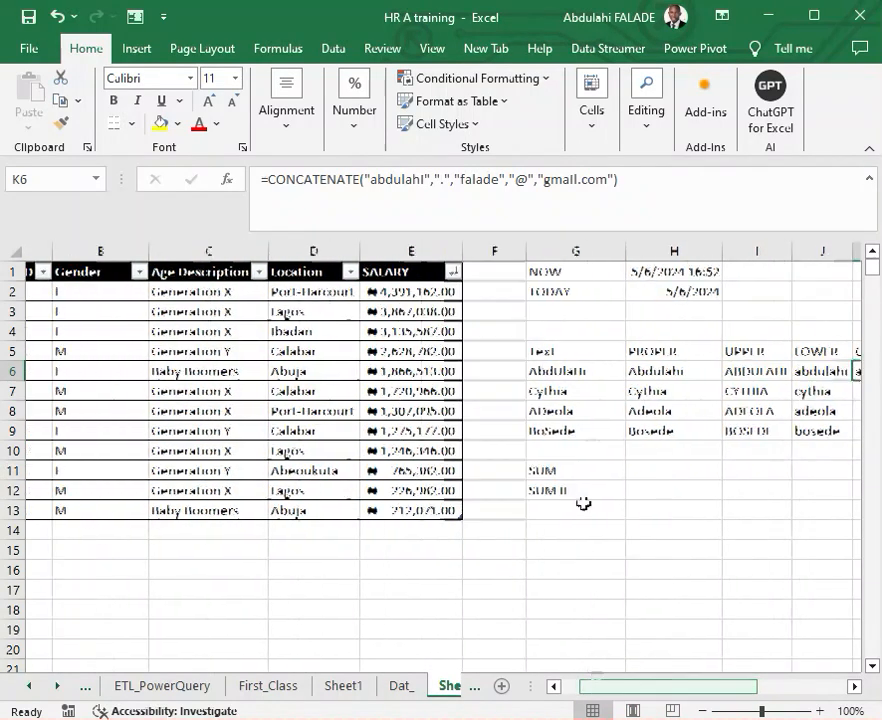
left_click(649, 476)
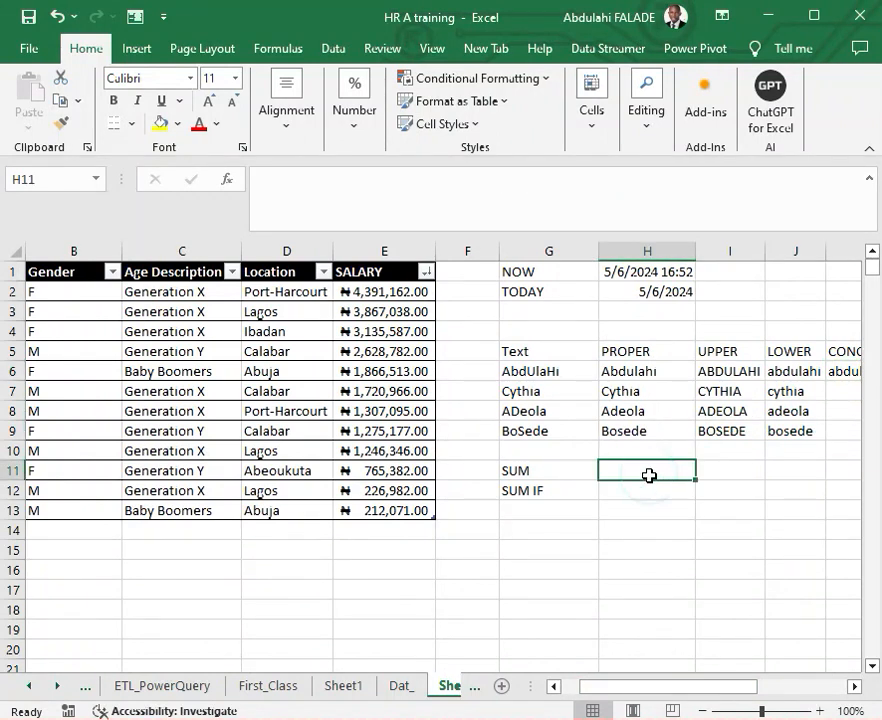
type("=sum")
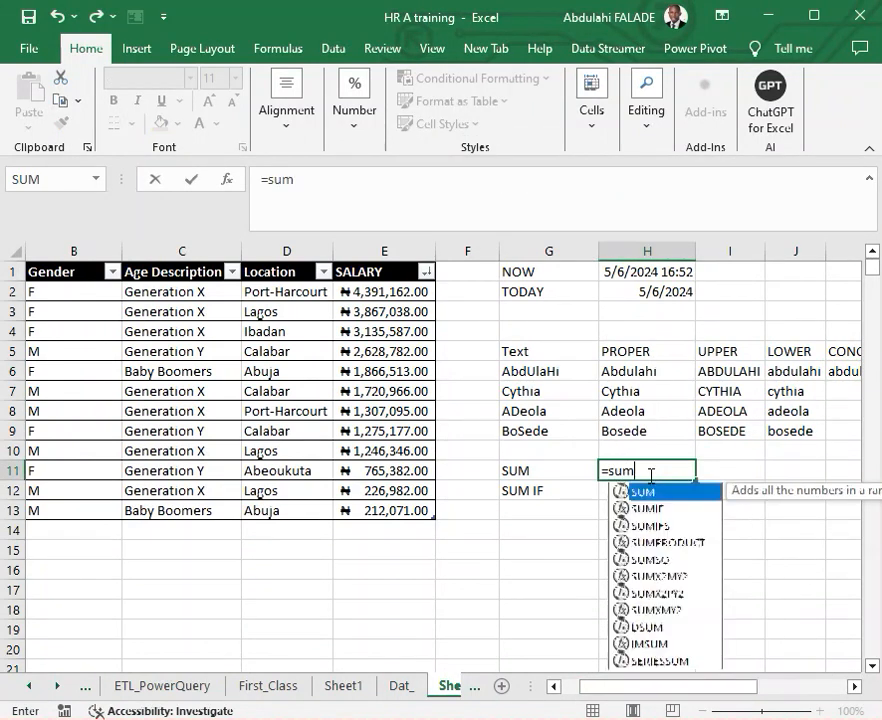
double_click(655, 496)
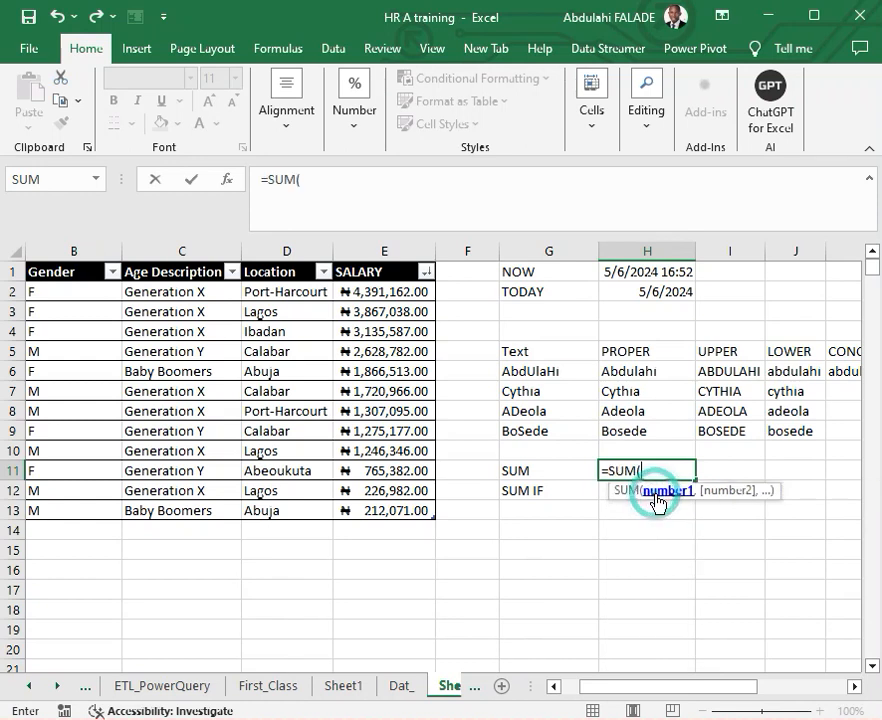
left_click_drag(374, 290, 405, 507)
key("Return")
left_click(658, 475)
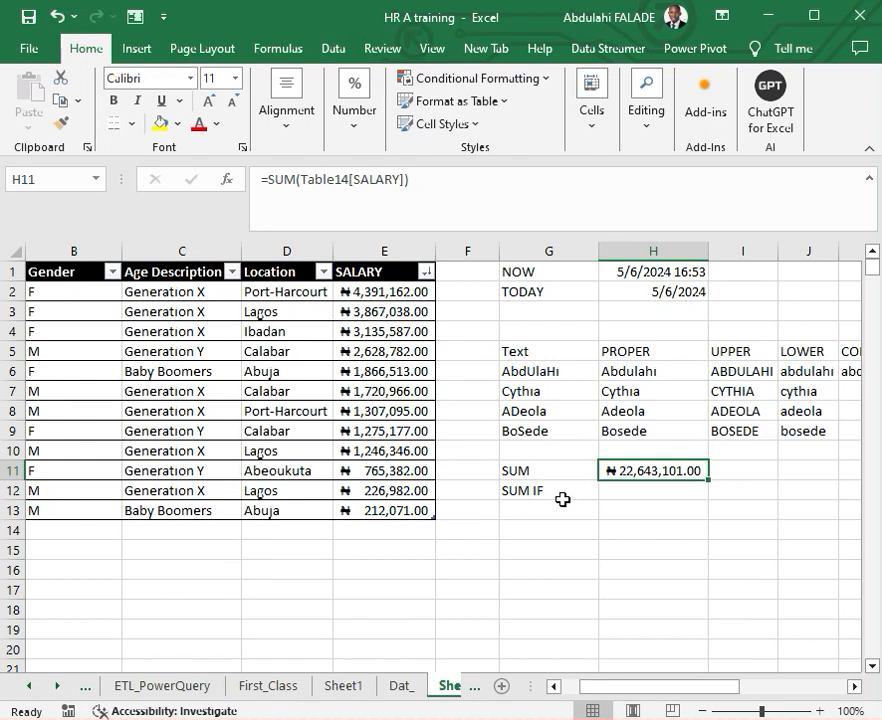
- Start a SUMIF formula in H12 beside the SUM IF label, using the whole Location column including its header as the range
left_click(624, 494)
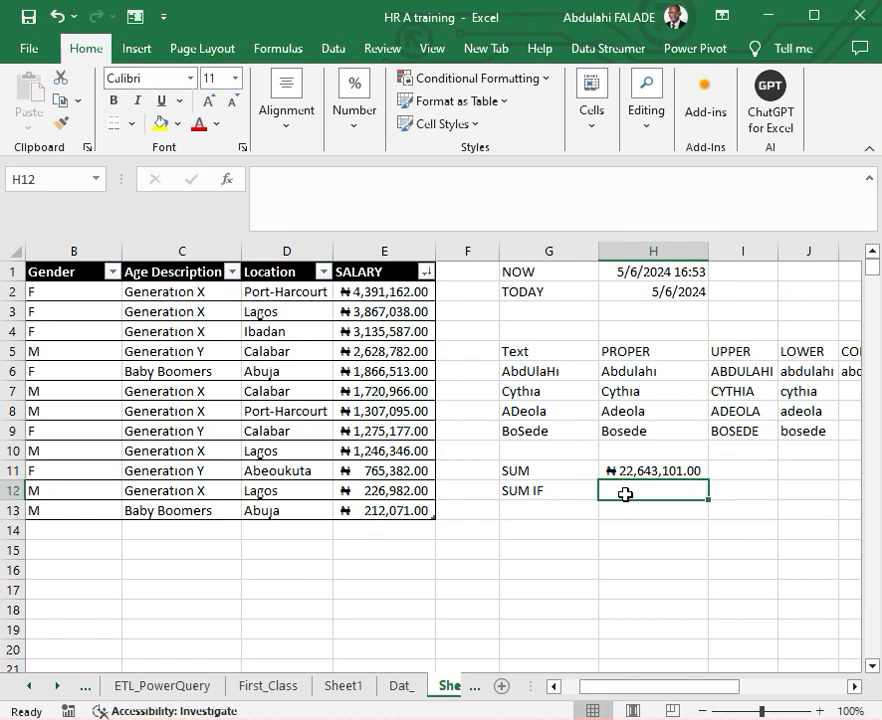
type("=sum")
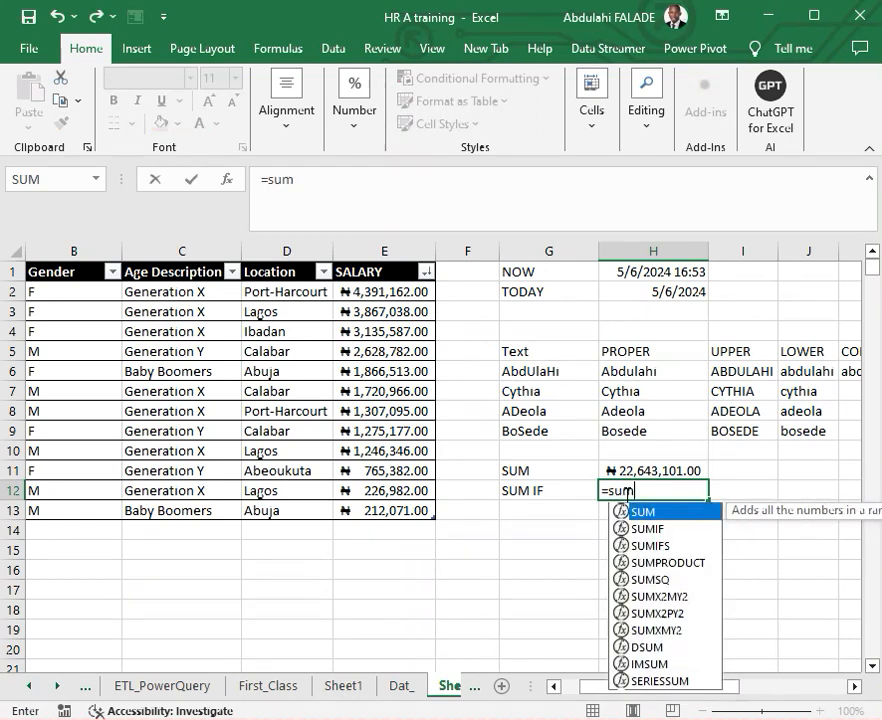
type("if")
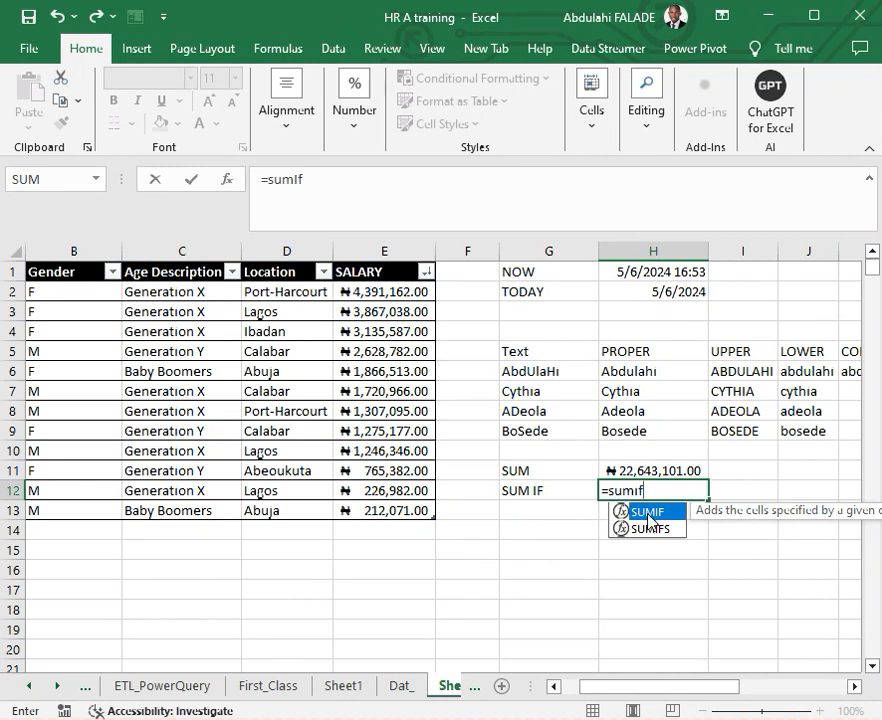
double_click(647, 513)
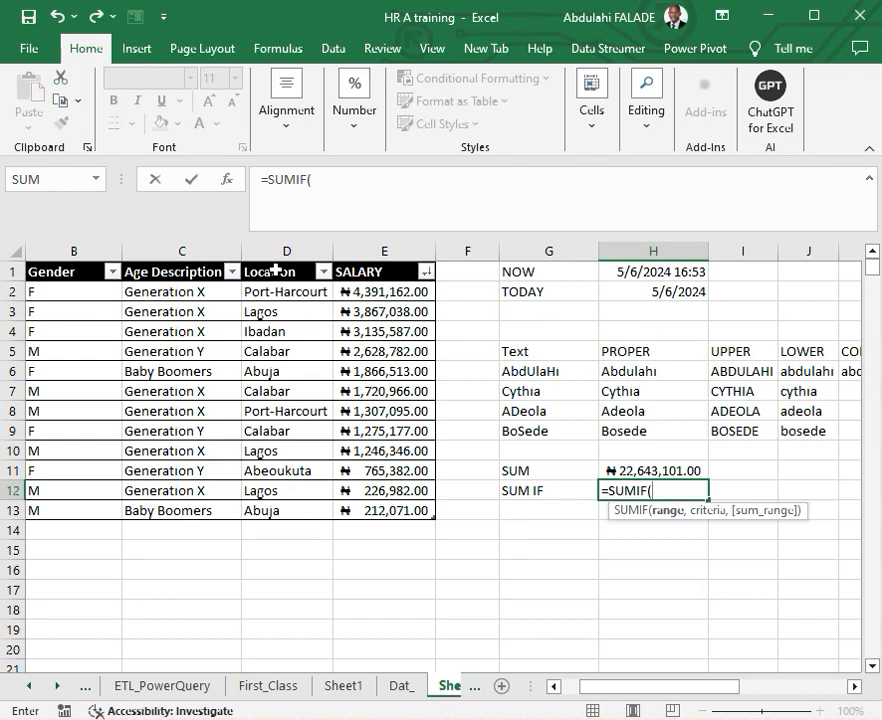
left_click_drag(279, 281, 304, 512)
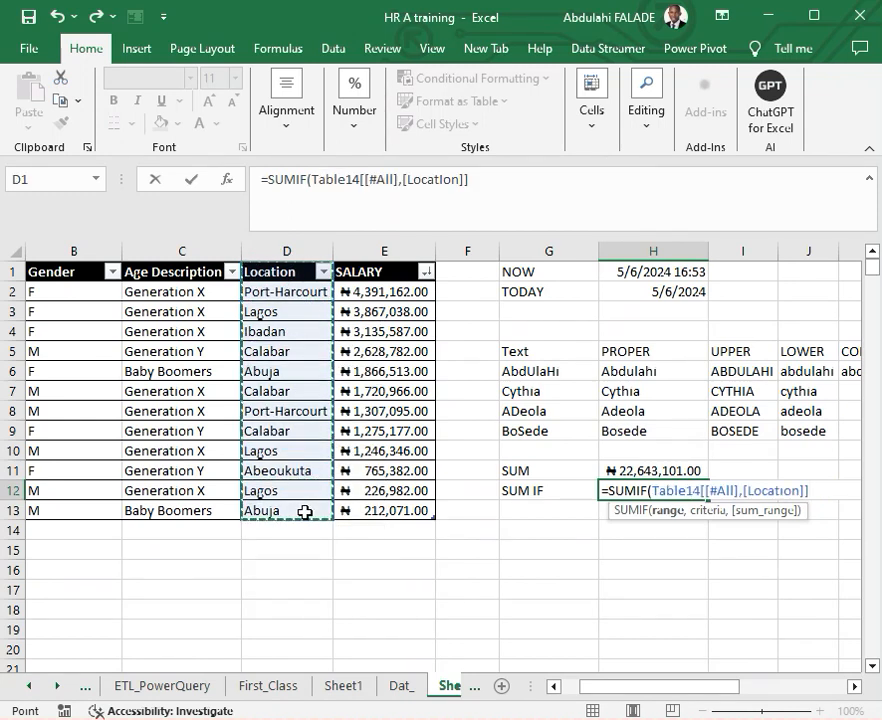
type(",")
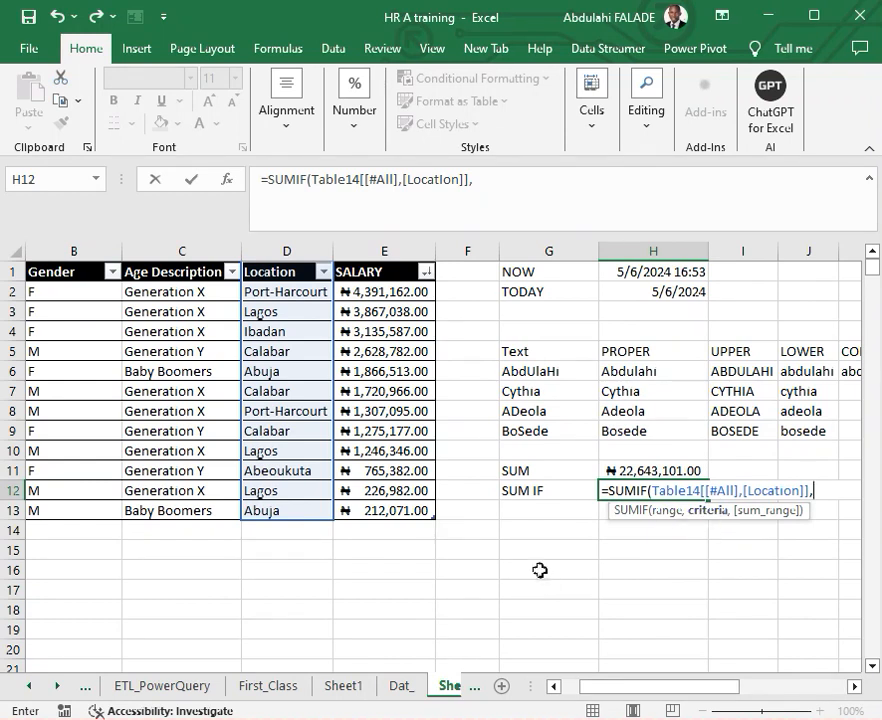
type("\"Lagos\"")
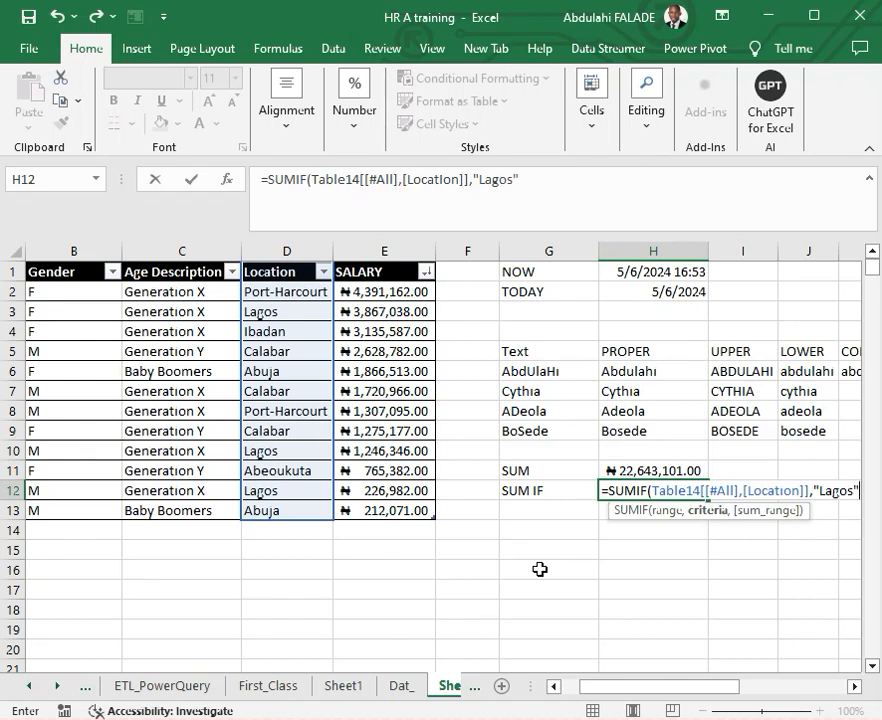
type(",")
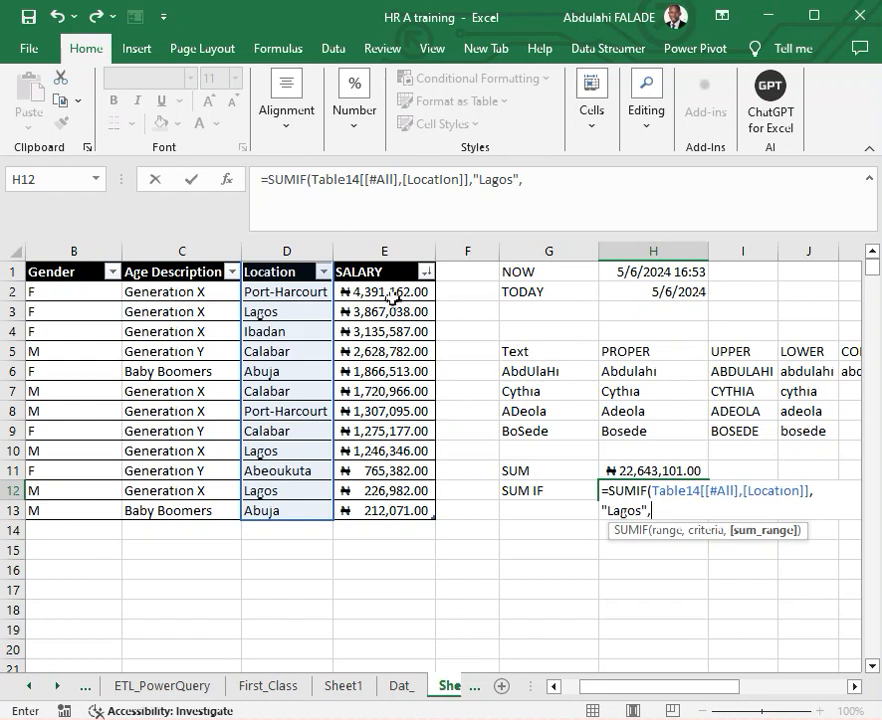
- Complete the H12 formula with "Lagos" as the criteria and the SALARY column including its header as the sum range
left_click_drag(381, 269, 399, 511)
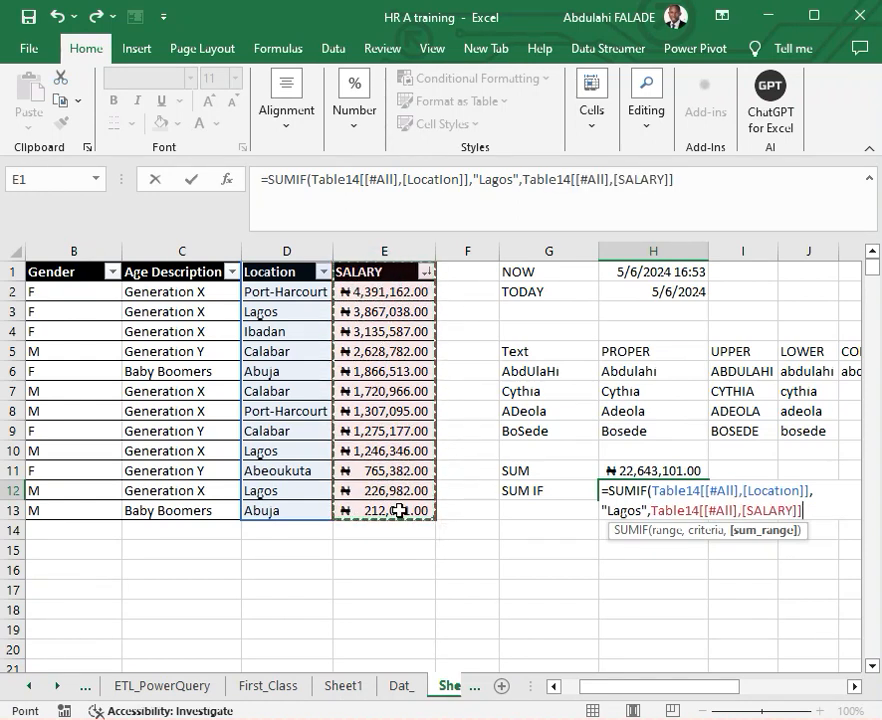
key("ctrl+Return")
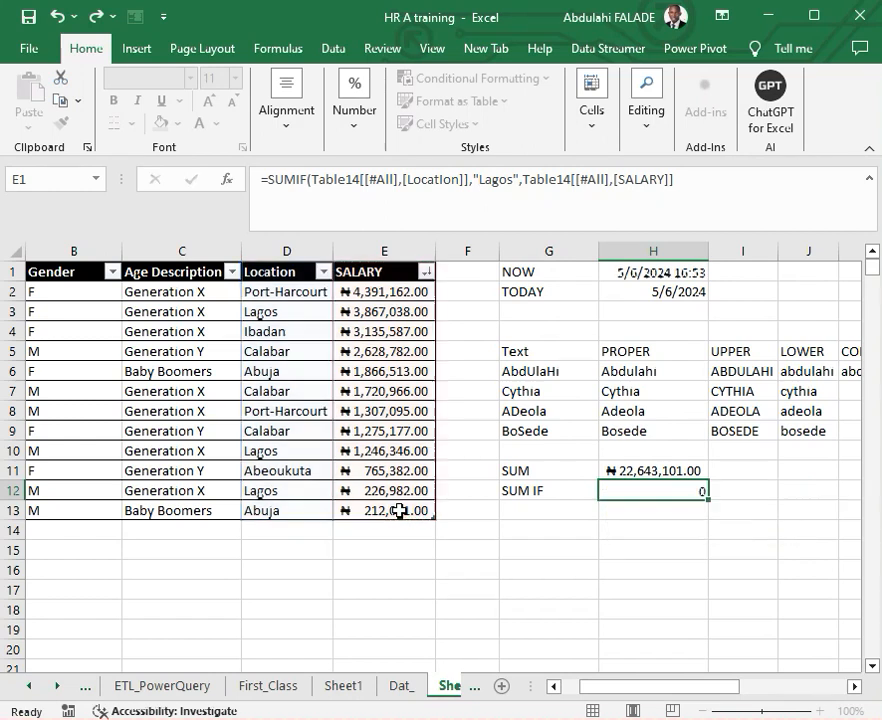
key("Return")
left_click(653, 487)
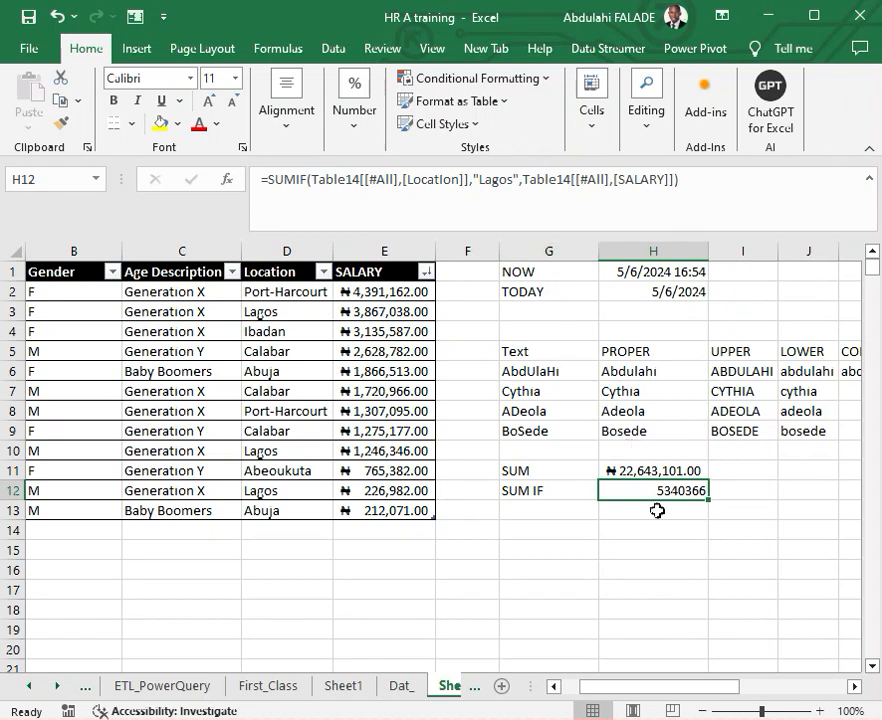
- Format the SUMIF result in H12 as Number with the 1000 separator and 0 decimal places
right_click(651, 489)
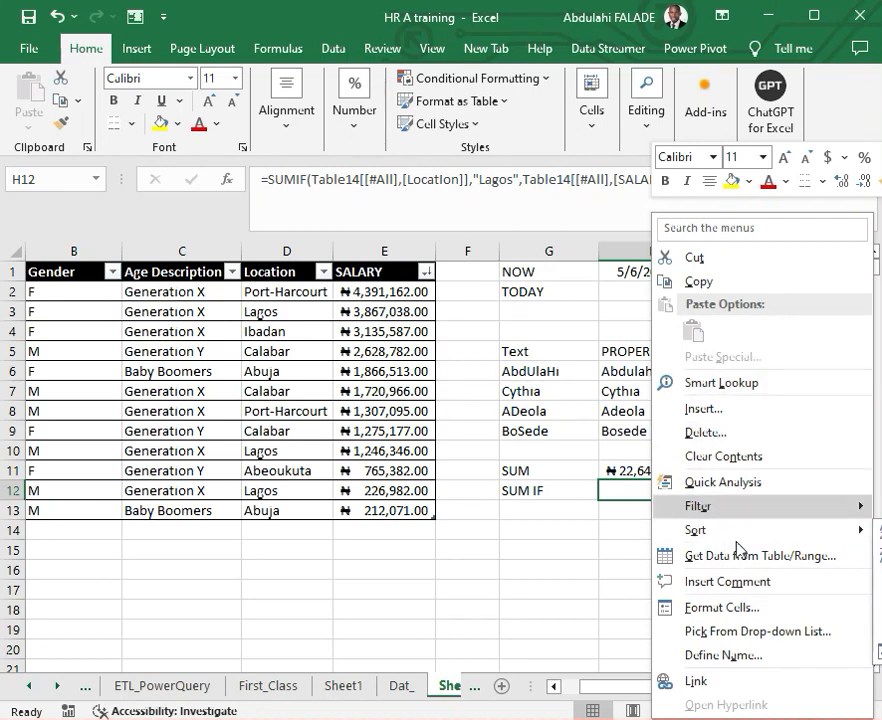
left_click(717, 613)
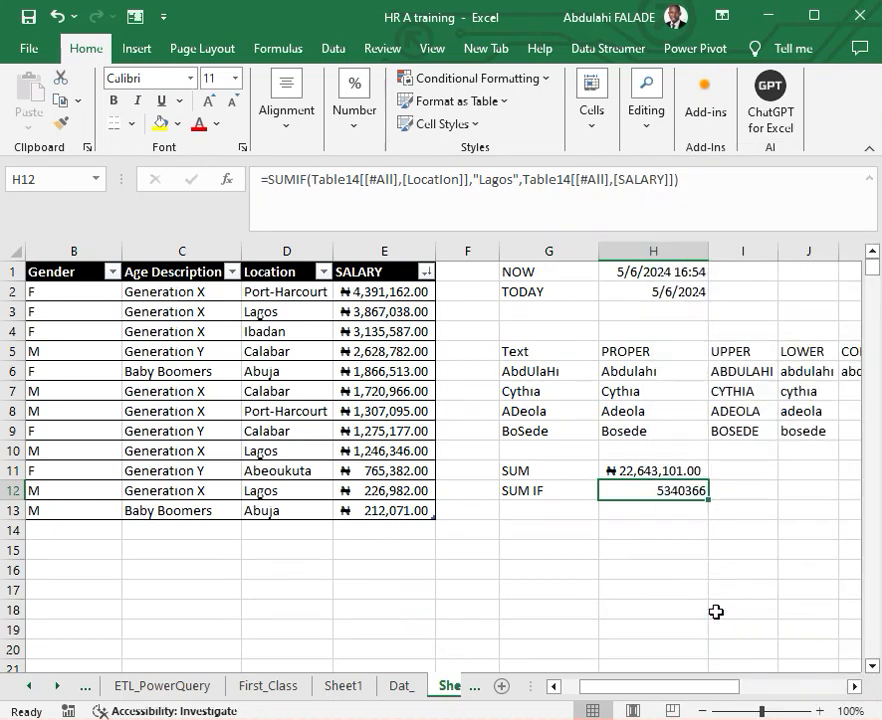
left_click(504, 341)
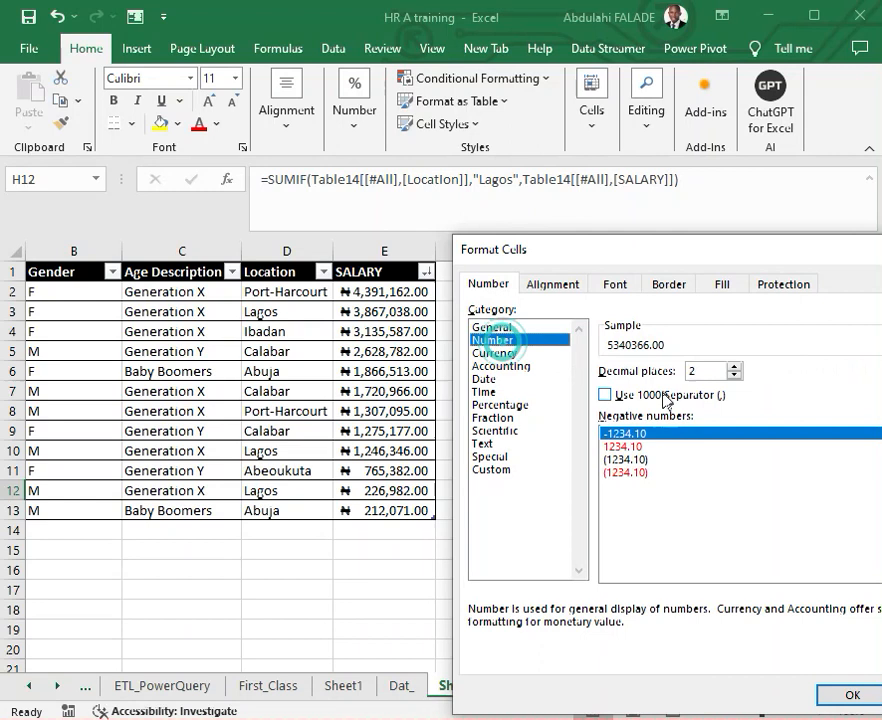
left_click(606, 395)
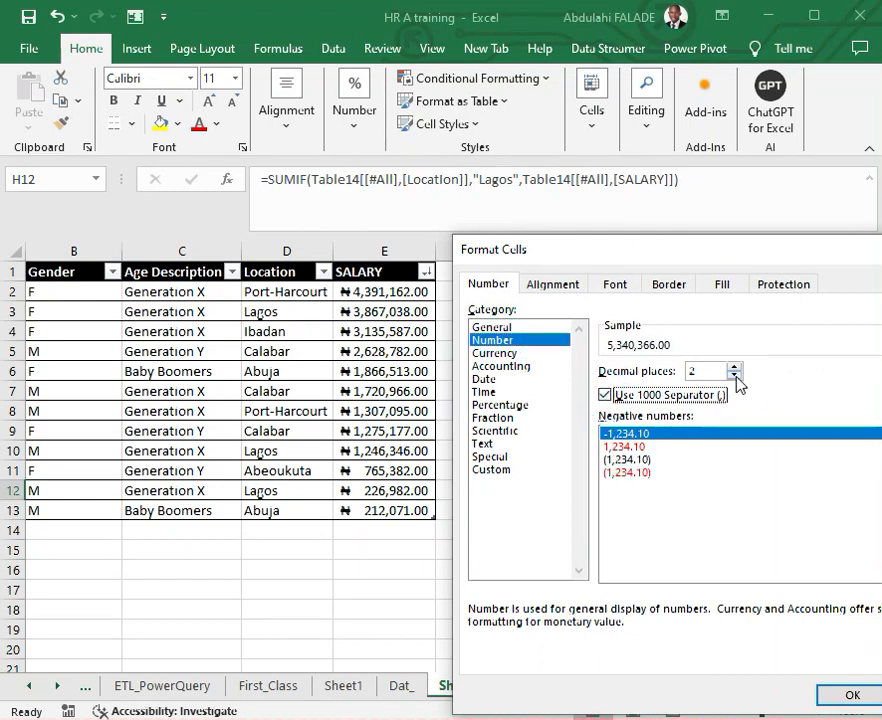
left_click(734, 376)
left_click(734, 376)
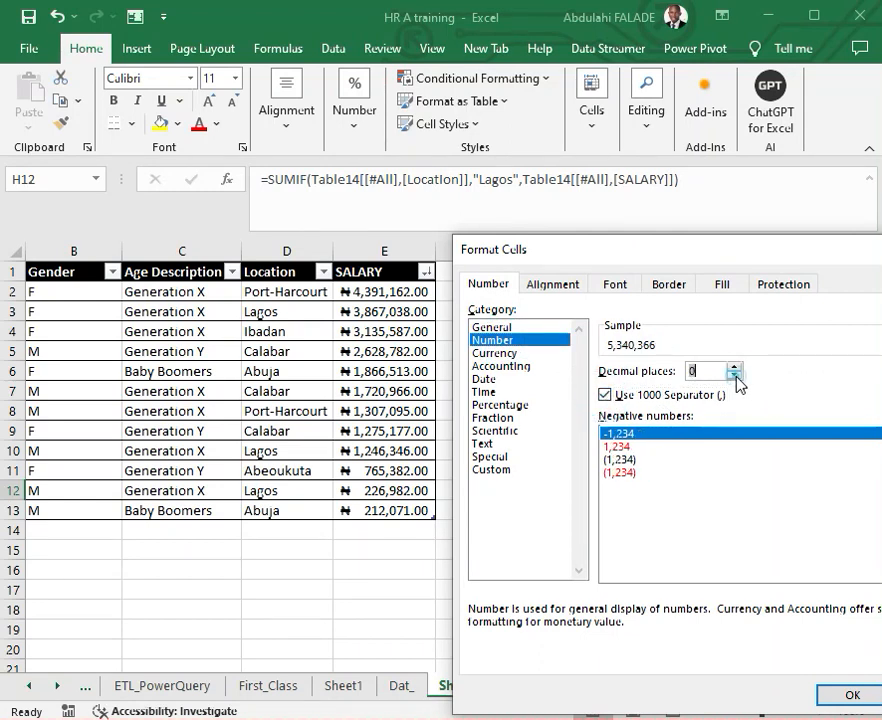
left_click(848, 694)
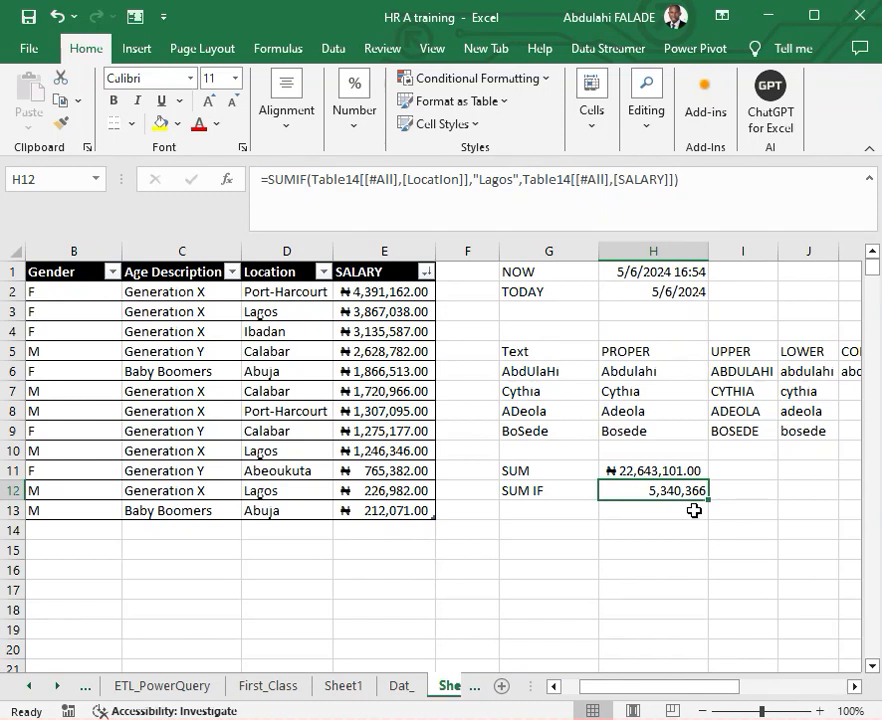
- Enter Lagos in D14, directly below the last entry of the Location column
left_click(280, 537)
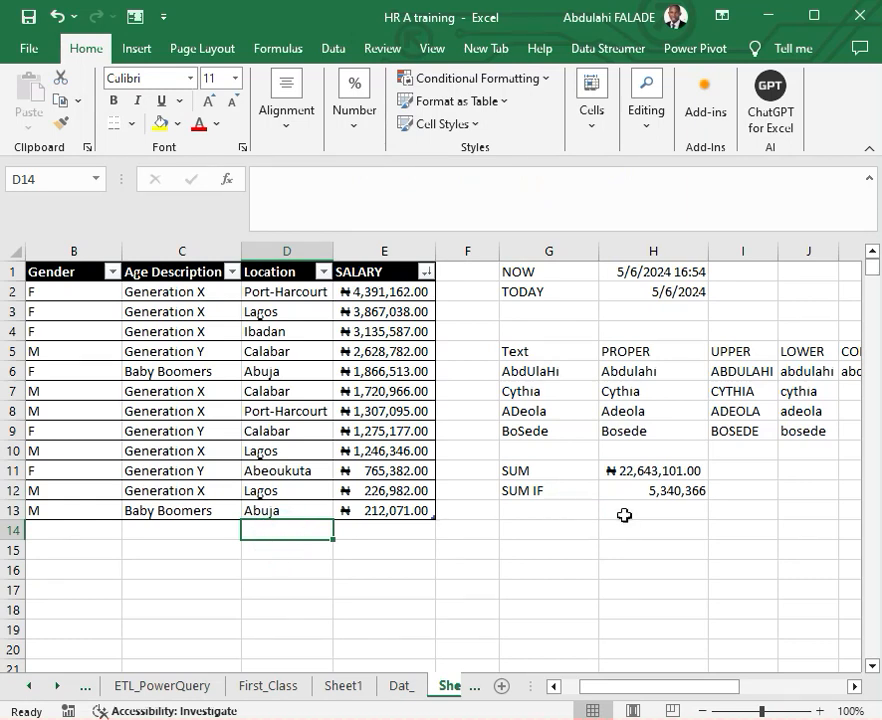
type("Lagos")
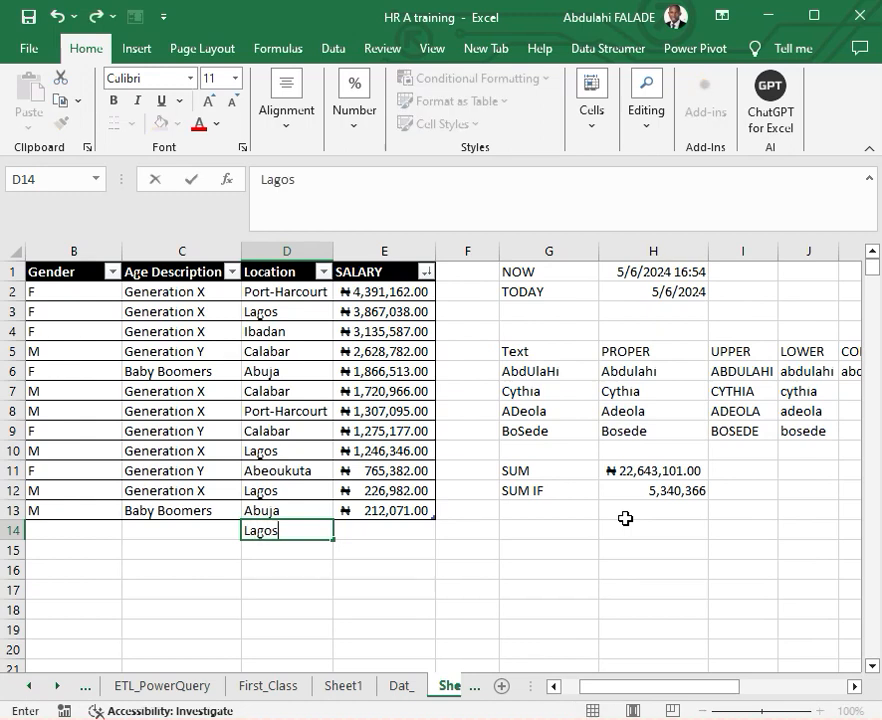
left_click(490, 553)
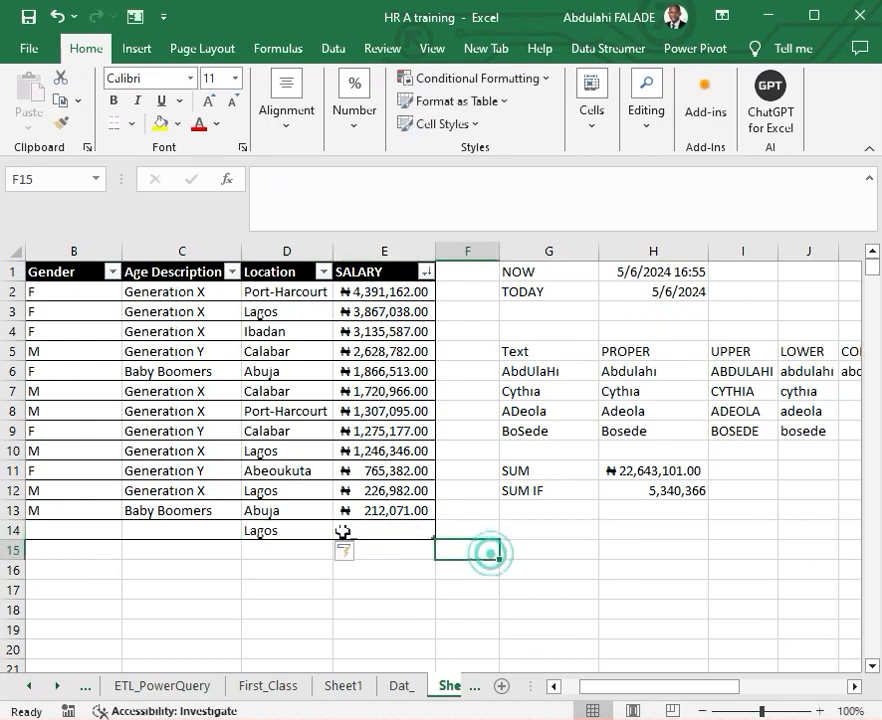
- Filter the table by the Lagos value in D14 and select the visible salary figures to check their sum against the SUMIF result
left_click(297, 525)
right_click(299, 530)
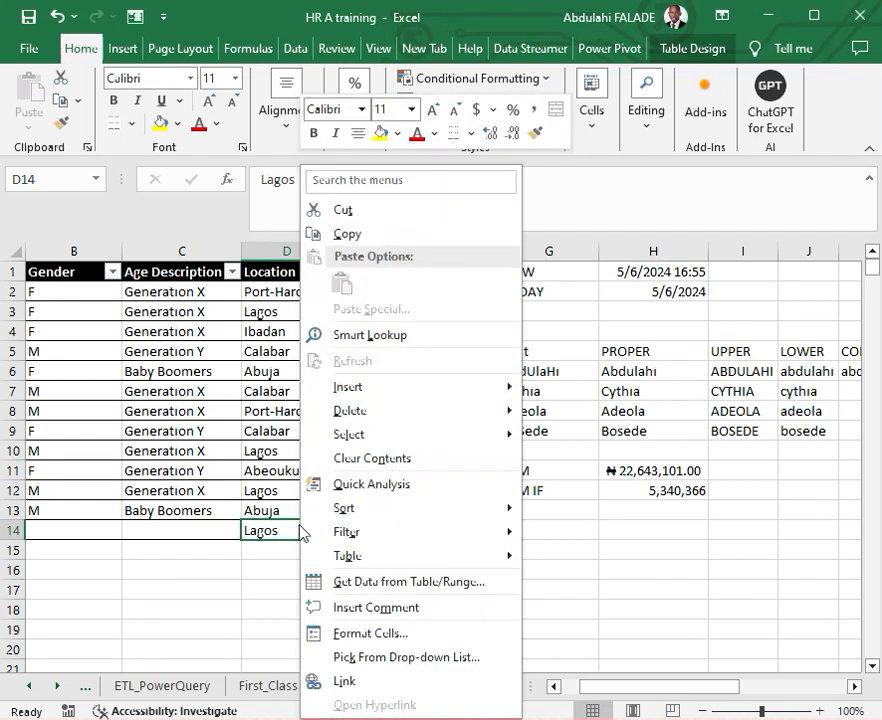
mouse_move(400, 517)
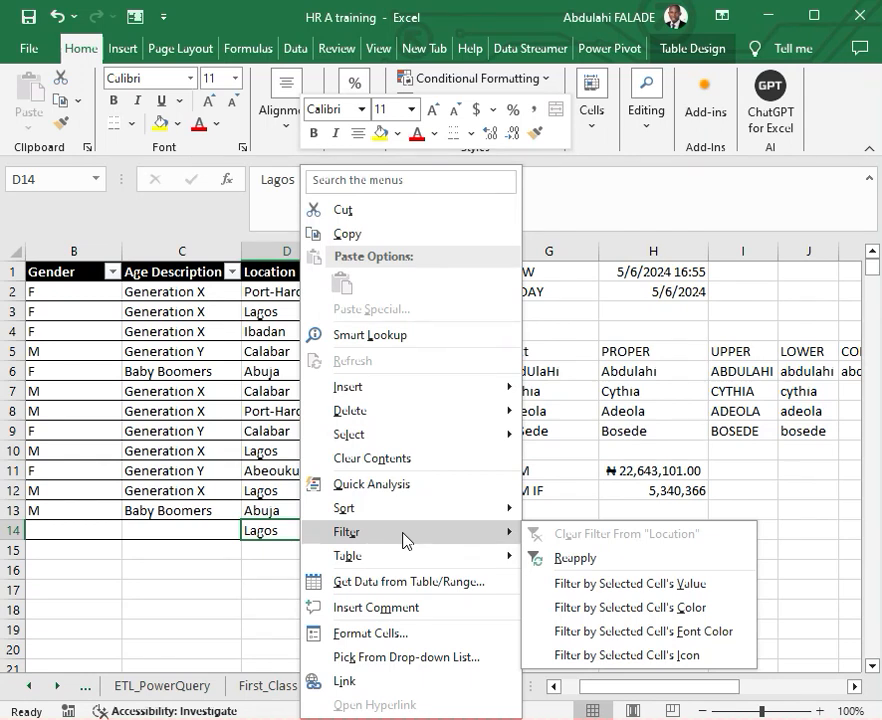
left_click(601, 585)
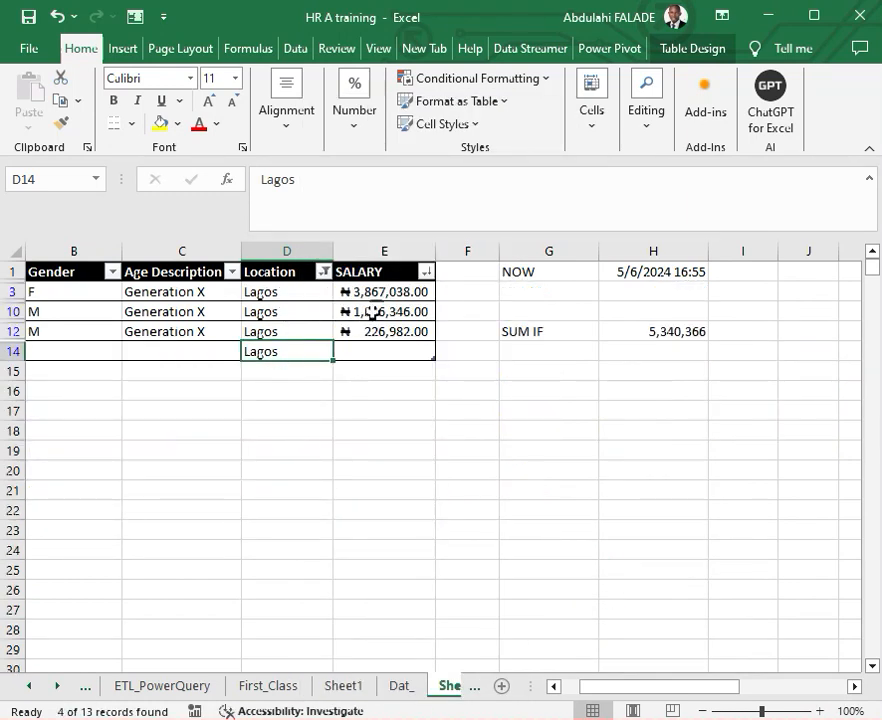
left_click_drag(379, 287, 387, 333)
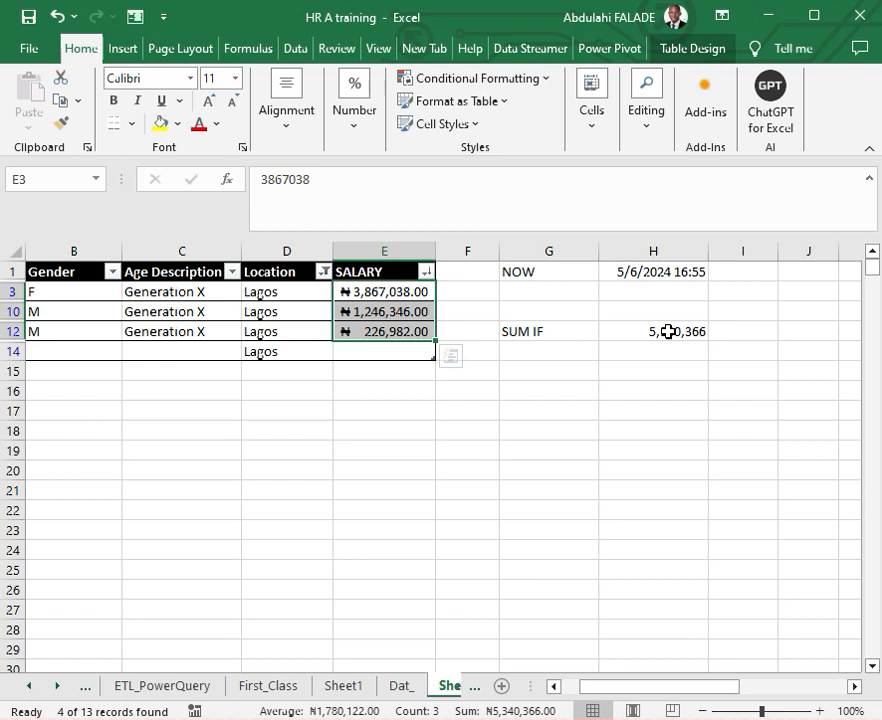
- Undo the Lagos filter on the table's Location column
left_click(426, 273)
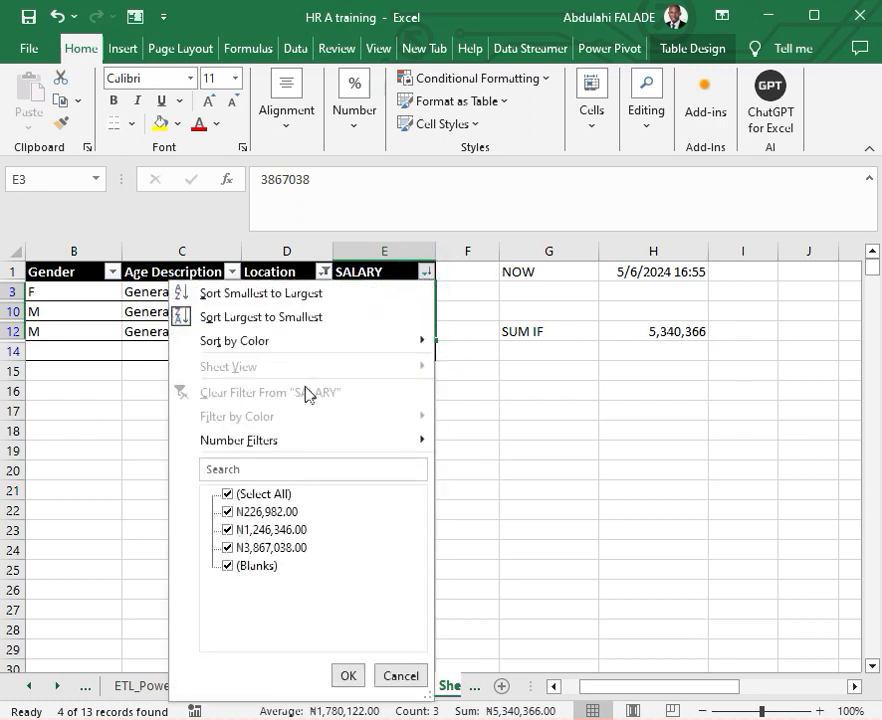
left_click(148, 418)
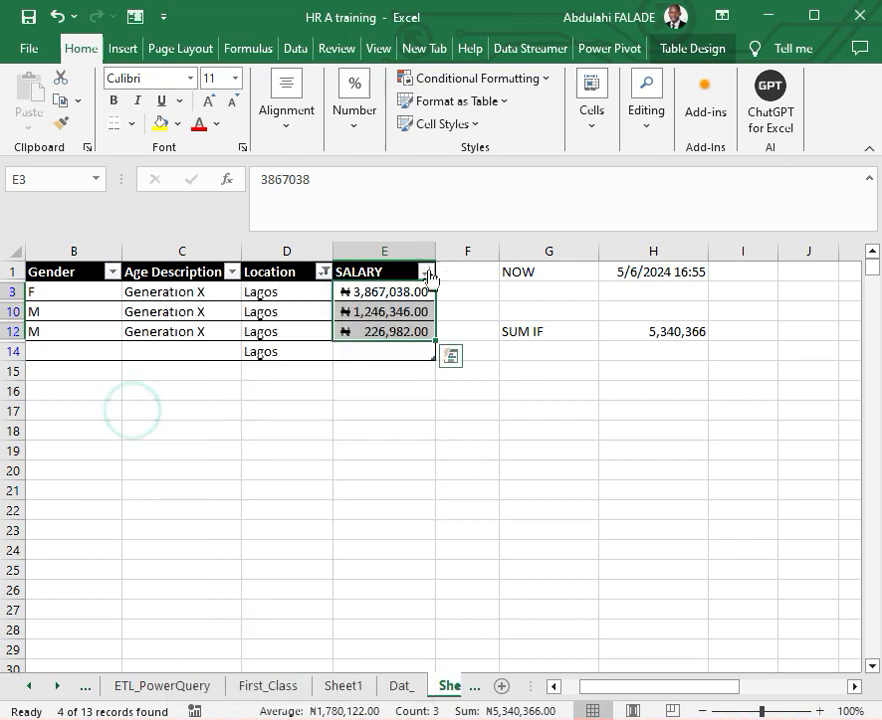
key("ctrl+z")
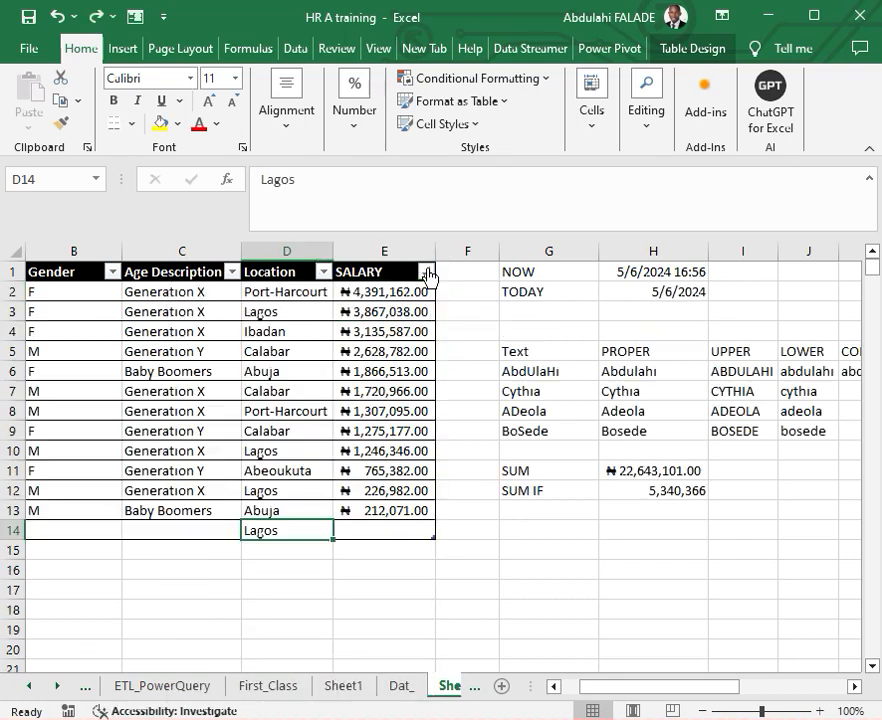